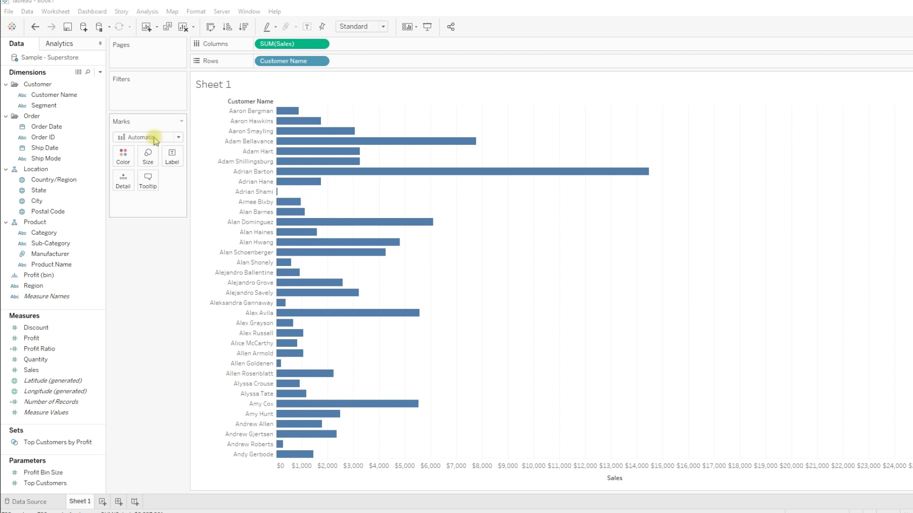
Create a calculated field named "Top 10 by Sales".
{"action": "left_click", "coordinate": [100, 71]}
{"action": "left_click", "coordinate": [82, 83]}
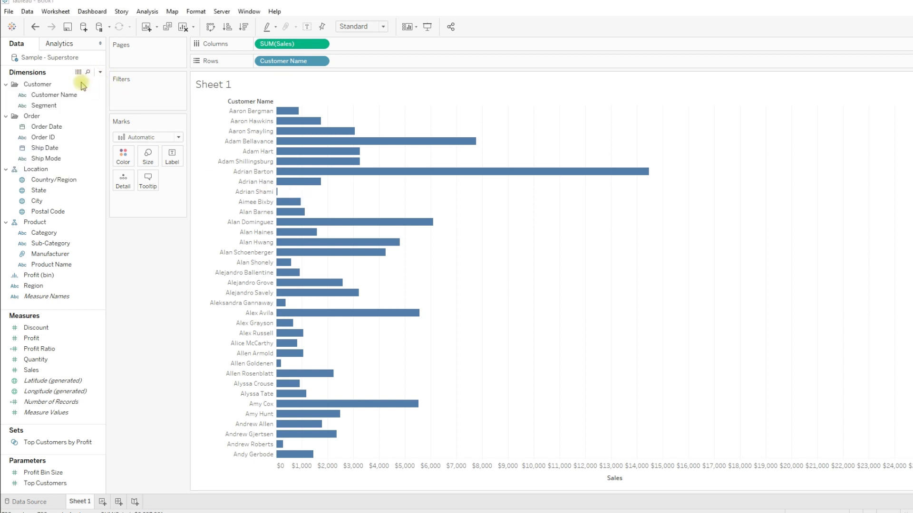
{"action": "left_click", "coordinate": [223, 301]}
{"action": "double_click", "coordinate": [180, 249]}
{"action": "type", "text": "To"}
{"action": "type", "text": "p 10 by "}
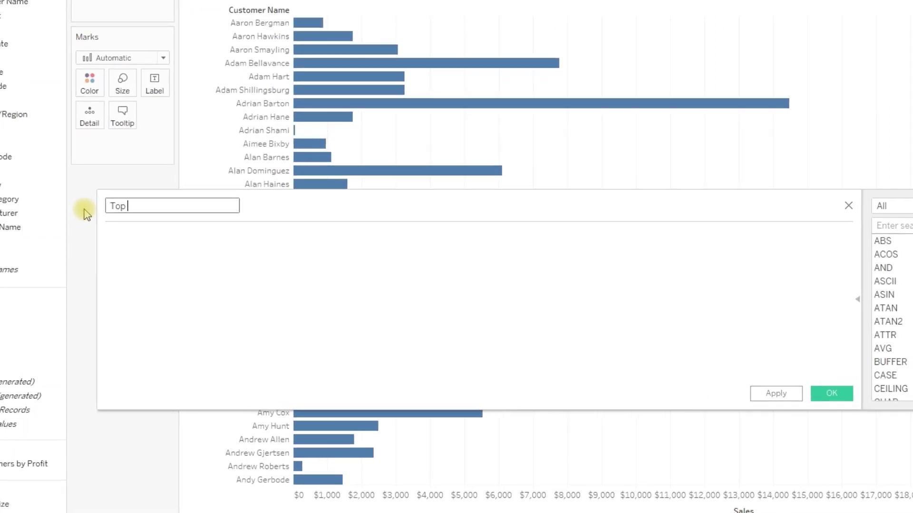
{"action": "type", "text": "Sales"}
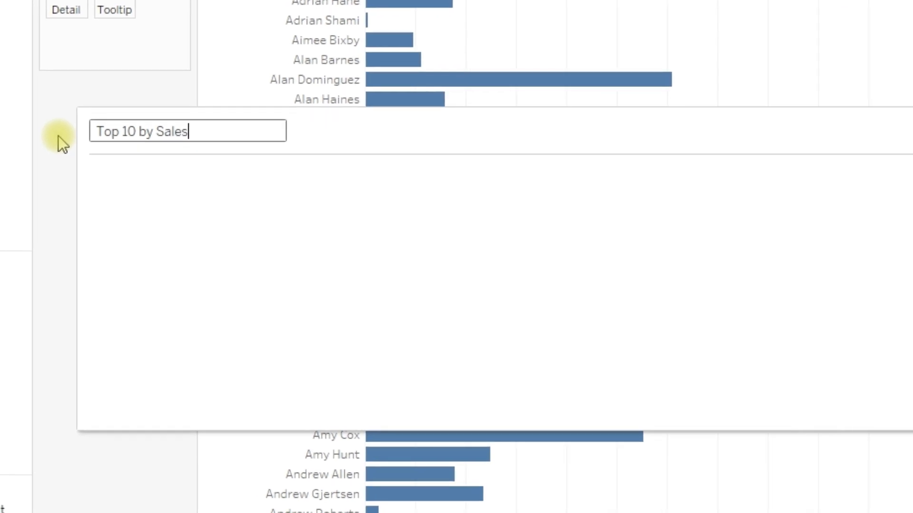
{"action": "key", "text": "Tab"}
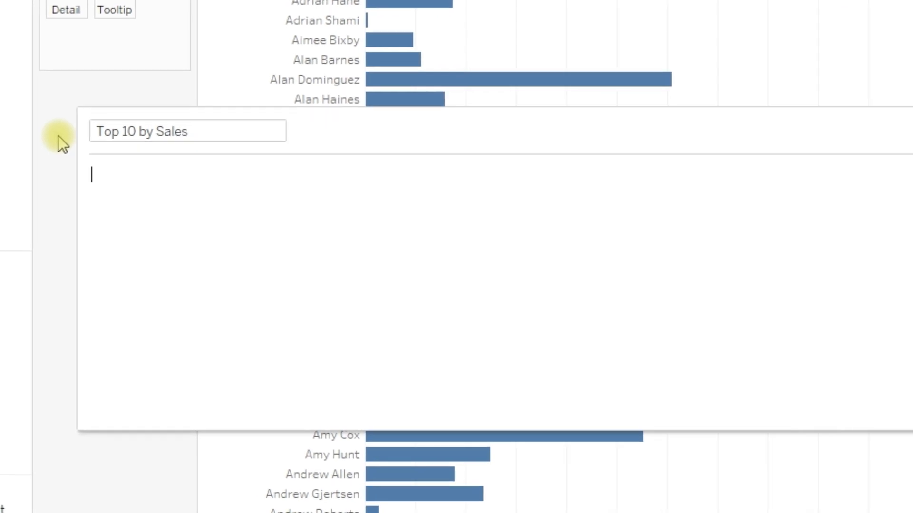
Enter RANK(SUM([Sales])) as the formula of the Top 10 by Sales field.
{"action": "type", "text": "rank"}
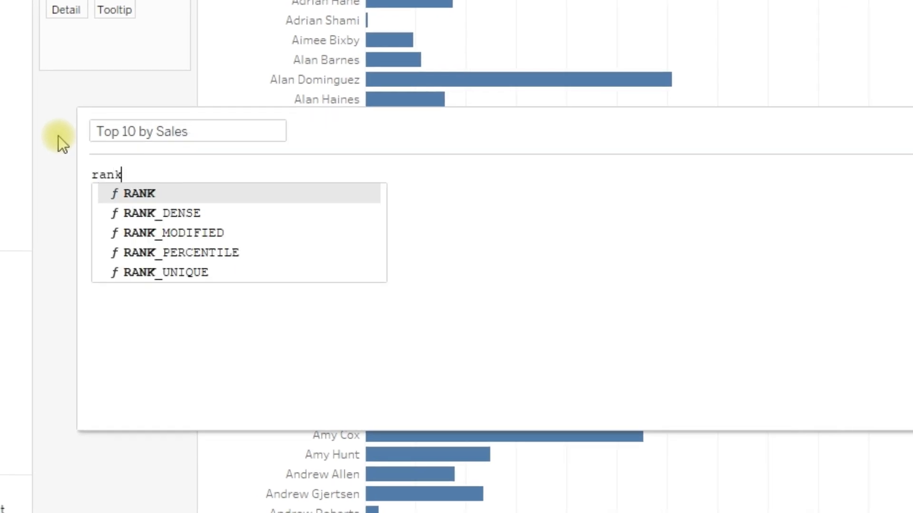
{"action": "key", "text": "Return"}
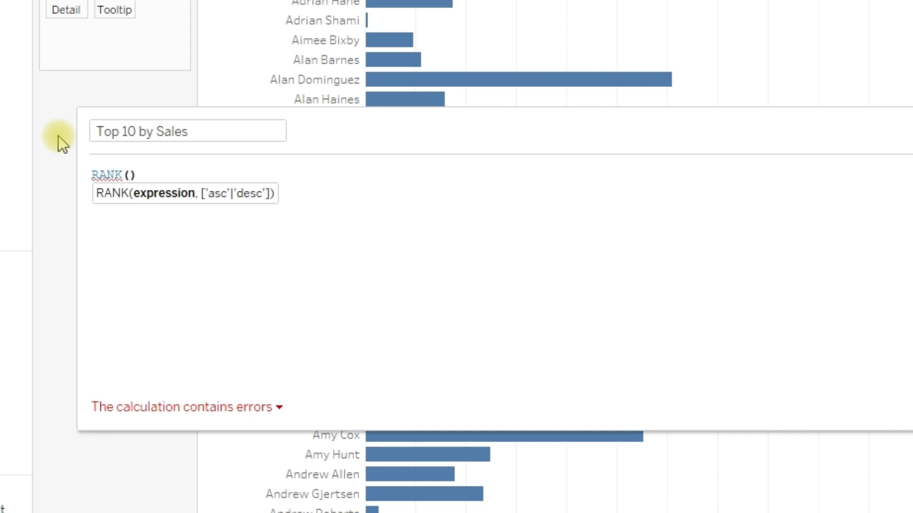
{"action": "type", "text": "su"}
{"action": "key", "text": "Return"}
{"action": "type", "text": "sal"}
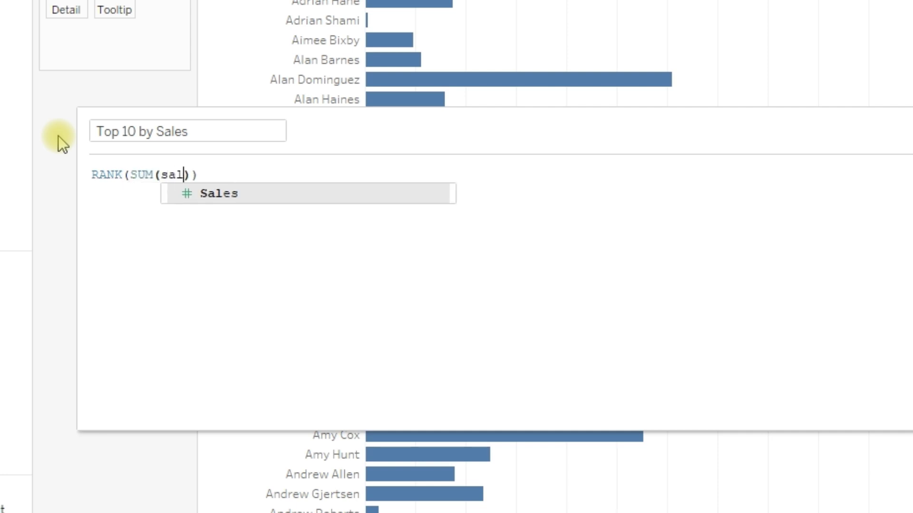
{"action": "key", "text": "Return"}
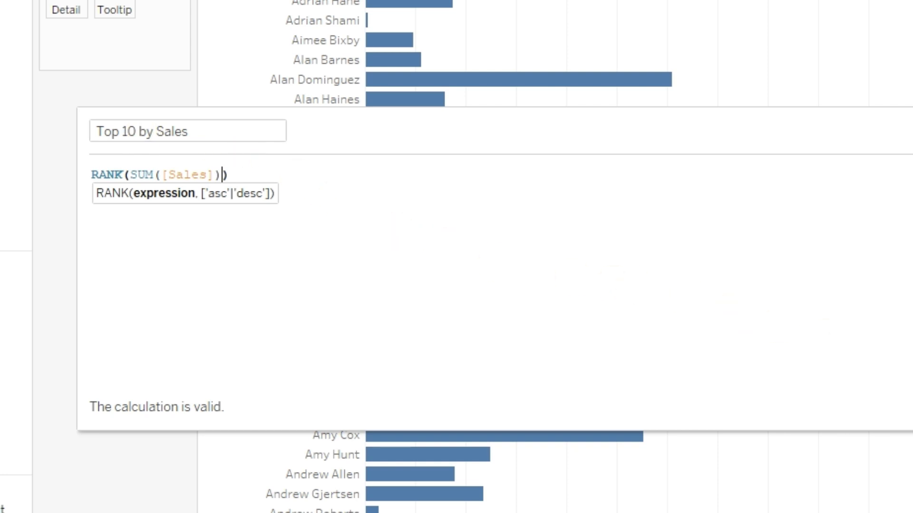
Add Top 10 by Sales to Rows after Customer Name and convert it to discrete.
{"action": "left_click_drag", "start_coordinate": [34, 373], "coordinate": [330, 74]}
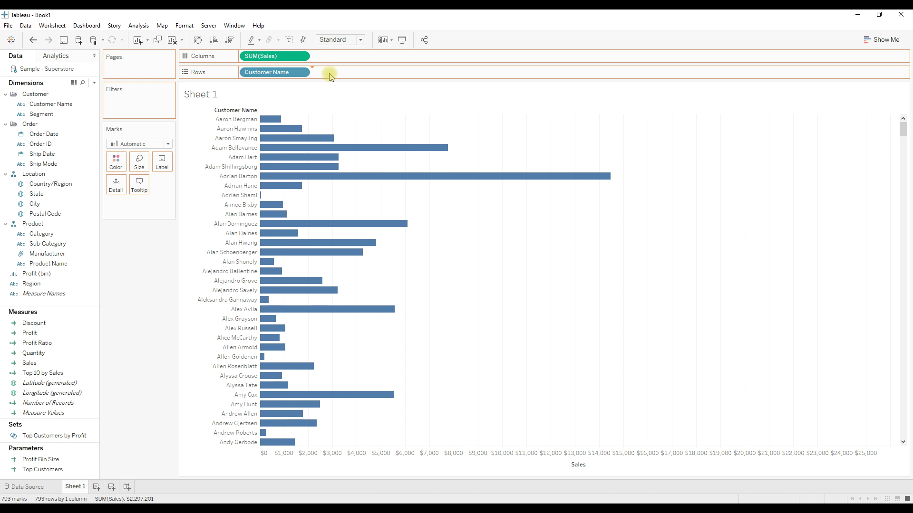
{"action": "right_click", "coordinate": [331, 74]}
{"action": "left_click", "coordinate": [357, 159]}
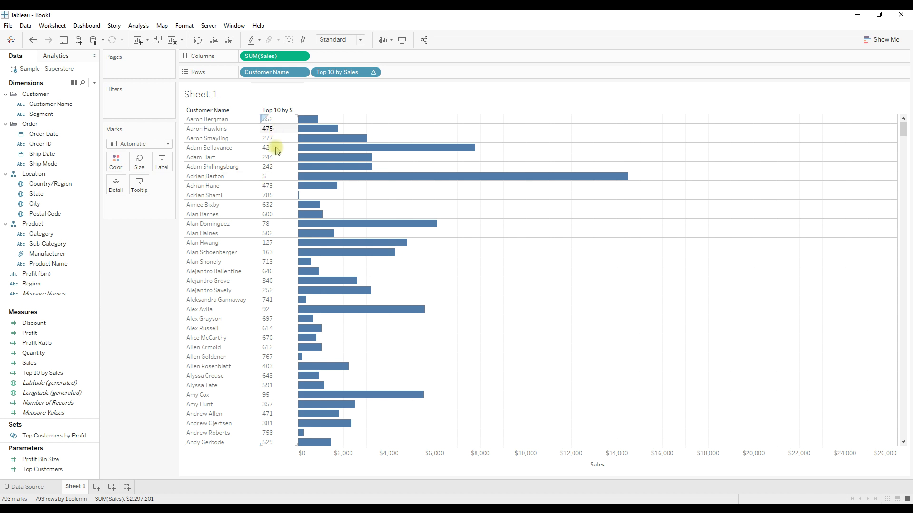
Sort the customers in descending order of sales.
{"action": "scroll", "coordinate": [285, 416], "scroll_direction": "down", "scroll_amount": 5}
{"action": "scroll", "coordinate": [287, 418], "scroll_direction": "up", "scroll_amount": 5}
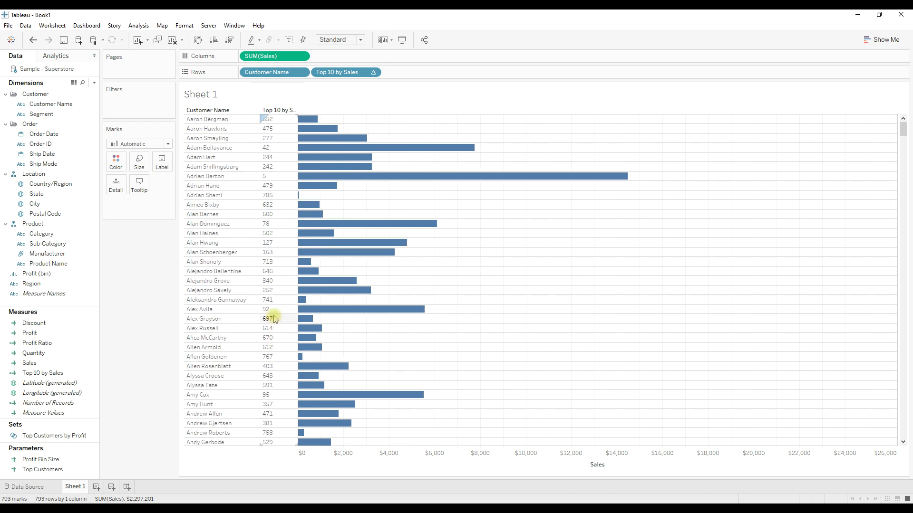
{"action": "left_click", "coordinate": [229, 40]}
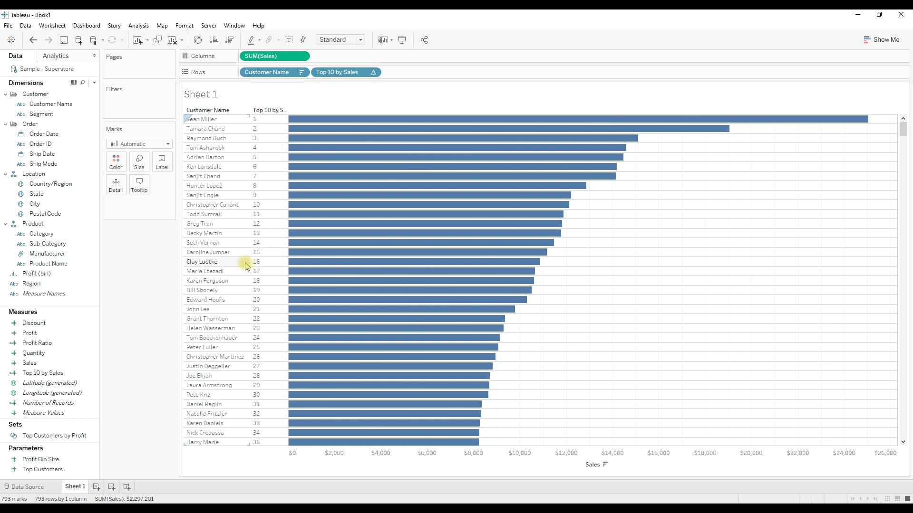
Change the Top 10 by Sales formula to RANK(SUM([Sales]))<=10 and save the calculation.
{"action": "right_click", "coordinate": [49, 373]}
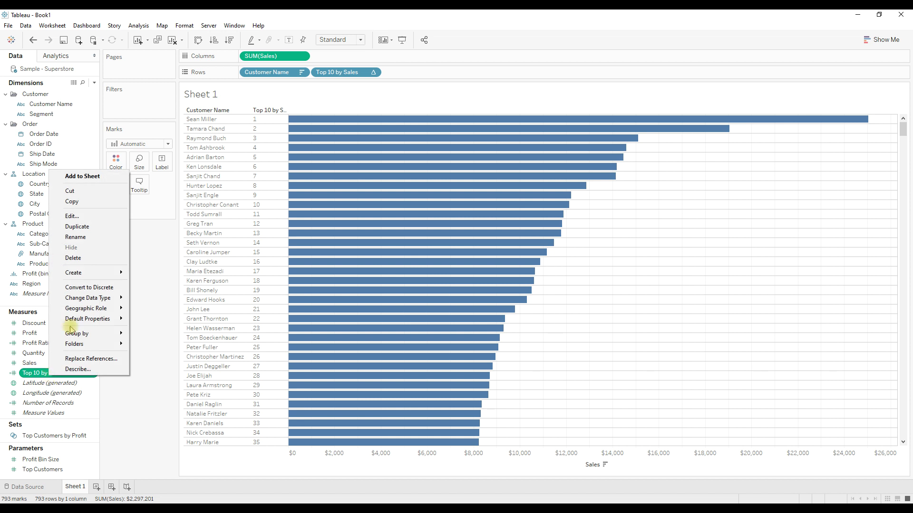
{"action": "left_click", "coordinate": [72, 216]}
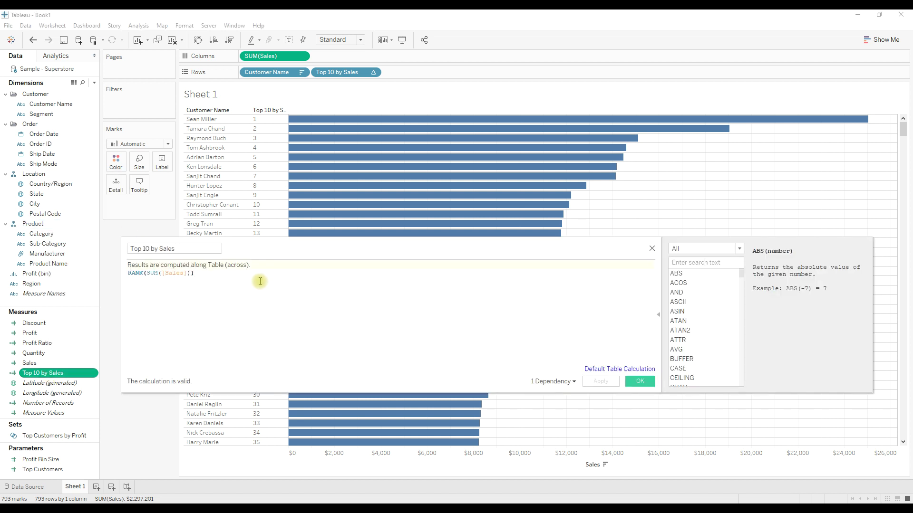
{"action": "type", "text": ","}
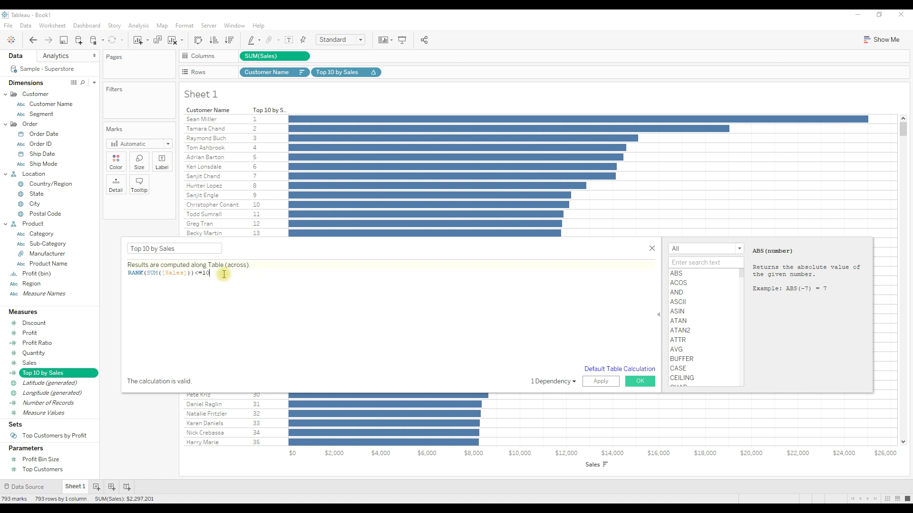
{"action": "left_click", "coordinate": [600, 382]}
{"action": "left_click_drag", "start_coordinate": [279, 247], "coordinate": [289, 308]}
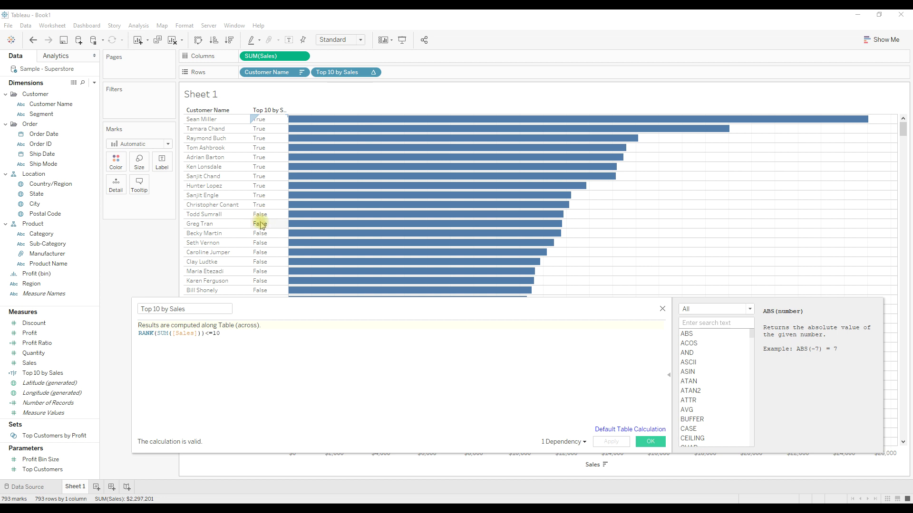
{"action": "left_click_drag", "start_coordinate": [270, 307], "coordinate": [271, 319]}
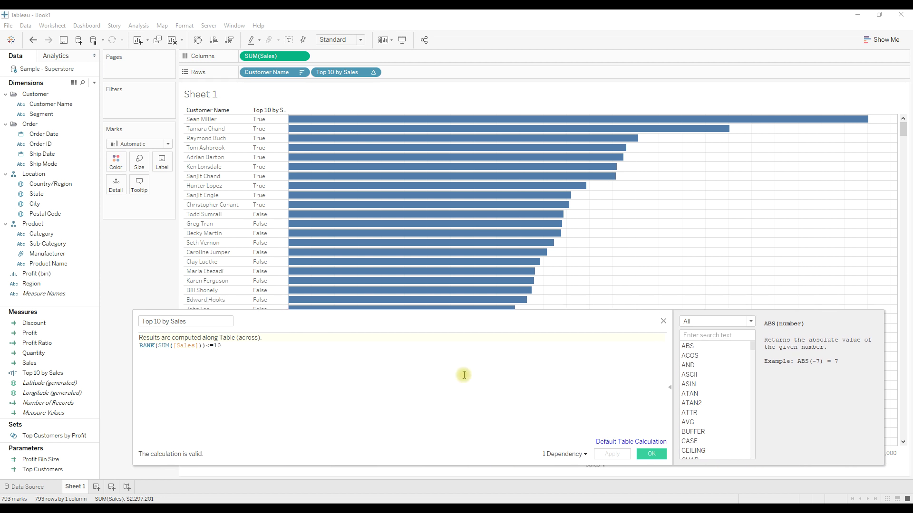
{"action": "left_click", "coordinate": [650, 452]}
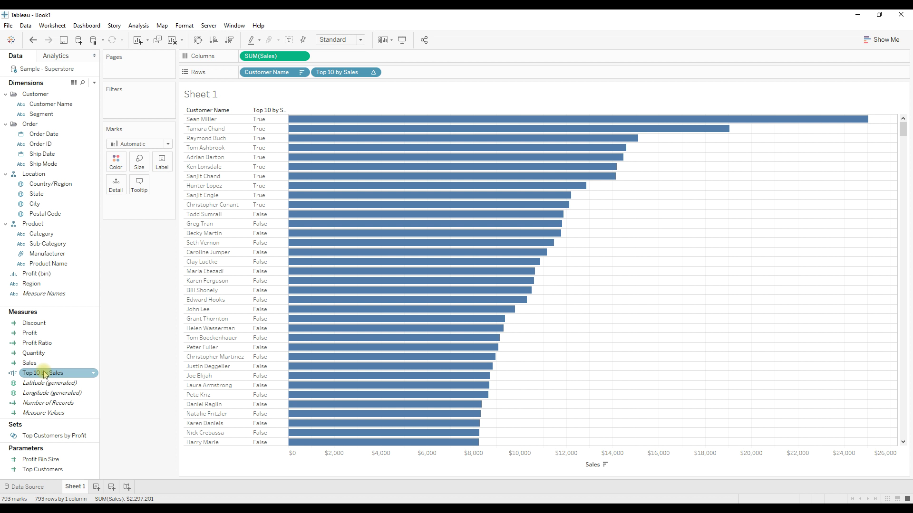
Color the customer bars by the Top 10 by Sales field.
{"action": "left_click_drag", "start_coordinate": [39, 374], "coordinate": [116, 163]}
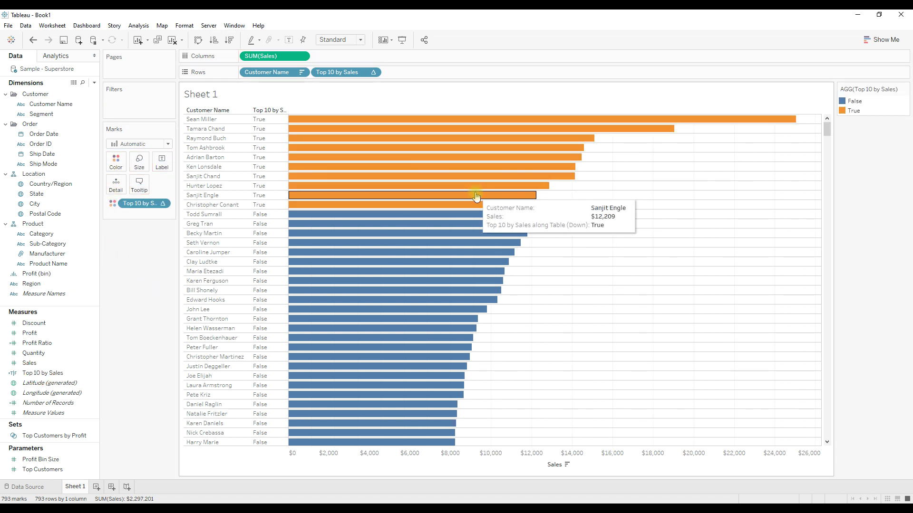
{"action": "mouse_move", "coordinate": [462, 170]}
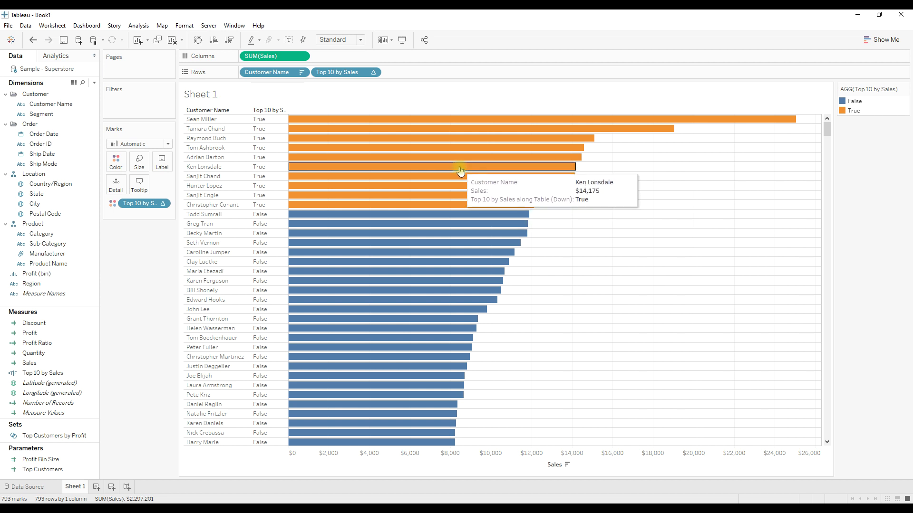
{"action": "mouse_move", "coordinate": [526, 206]}
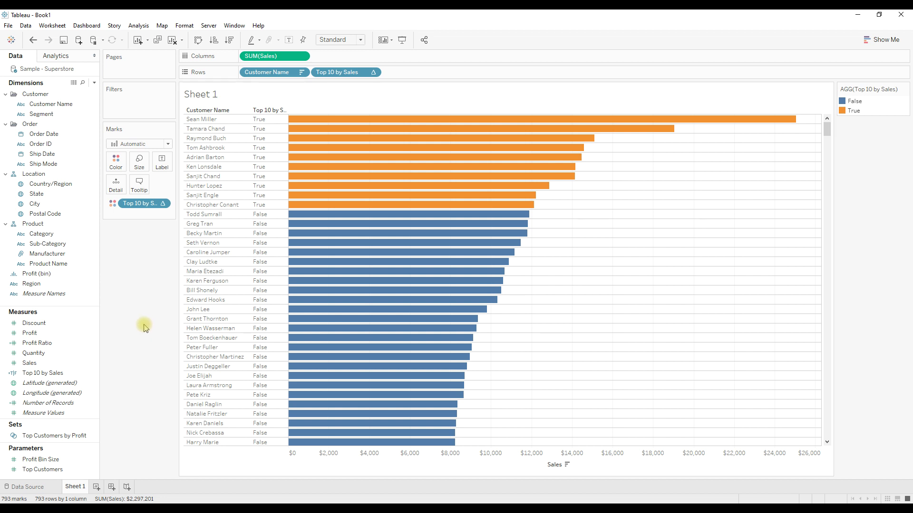
Build a sales bar chart on a new worksheet, with Customer Name on Rows and Sales on Columns.
{"action": "left_click", "coordinate": [96, 487]}
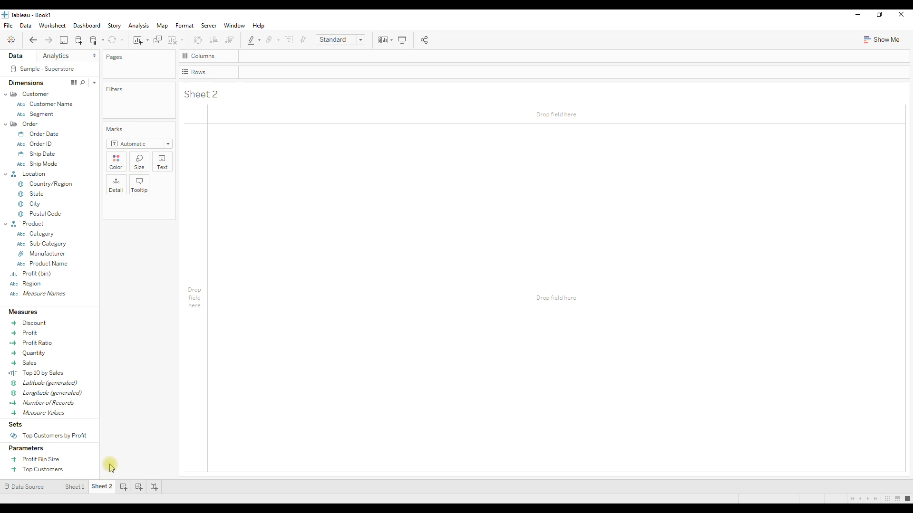
{"action": "left_click_drag", "start_coordinate": [176, 202], "coordinate": [196, 202]}
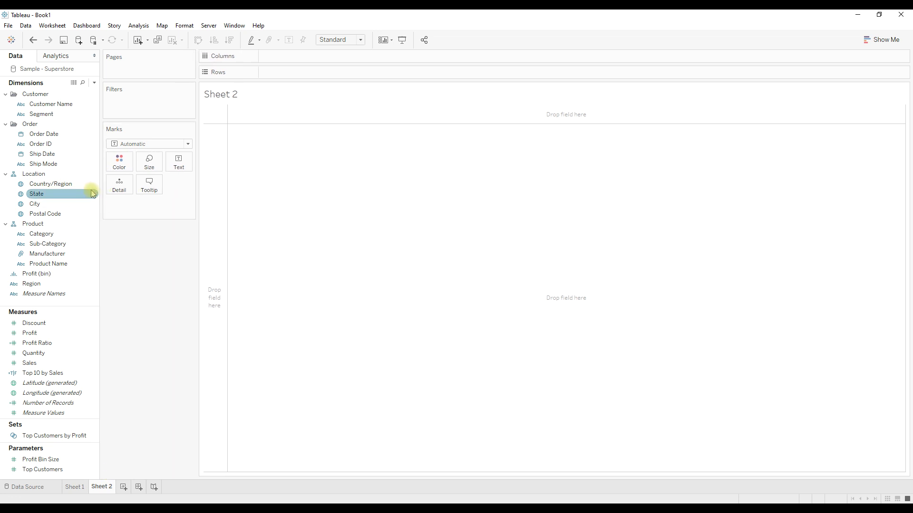
{"action": "left_click_drag", "start_coordinate": [73, 106], "coordinate": [296, 73]}
{"action": "left_click_drag", "start_coordinate": [41, 364], "coordinate": [281, 58]}
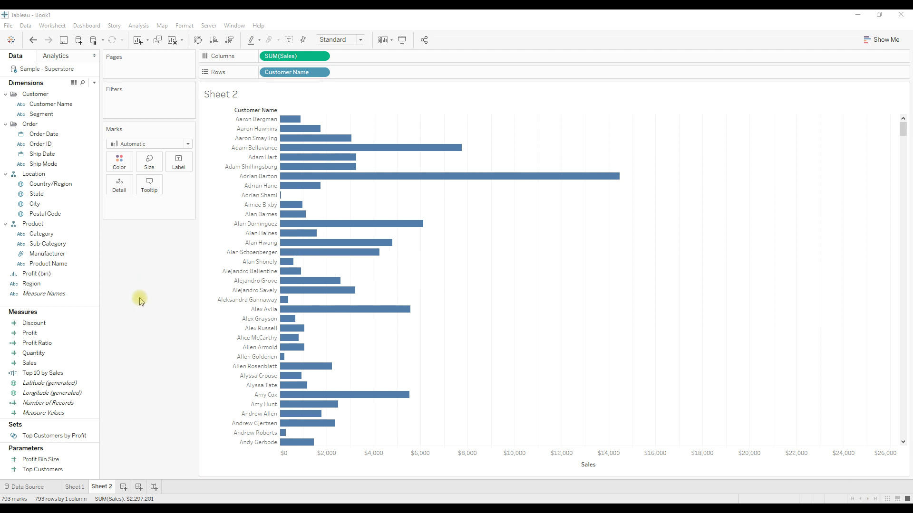
Create a calculated field named "Bottom 10 Sales".
{"action": "left_click", "coordinate": [95, 83]}
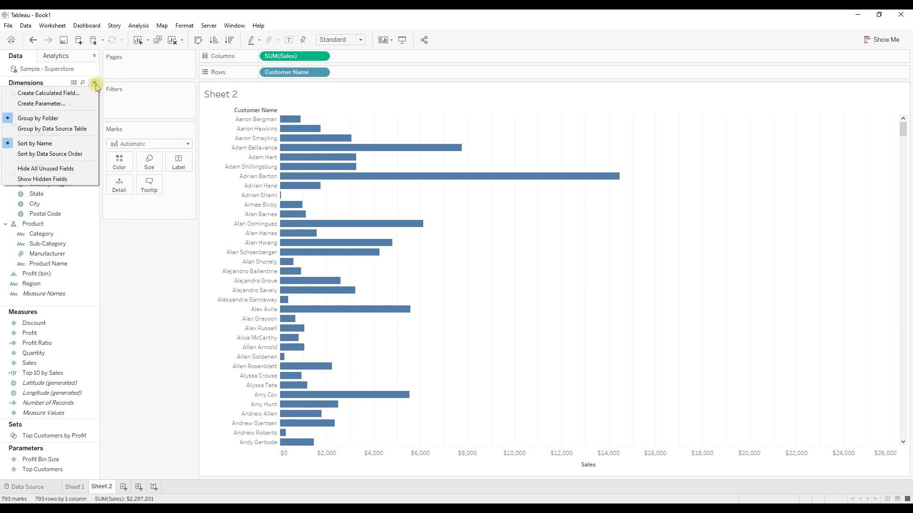
{"action": "left_click", "coordinate": [57, 93]}
{"action": "type", "text": "Bottom"}
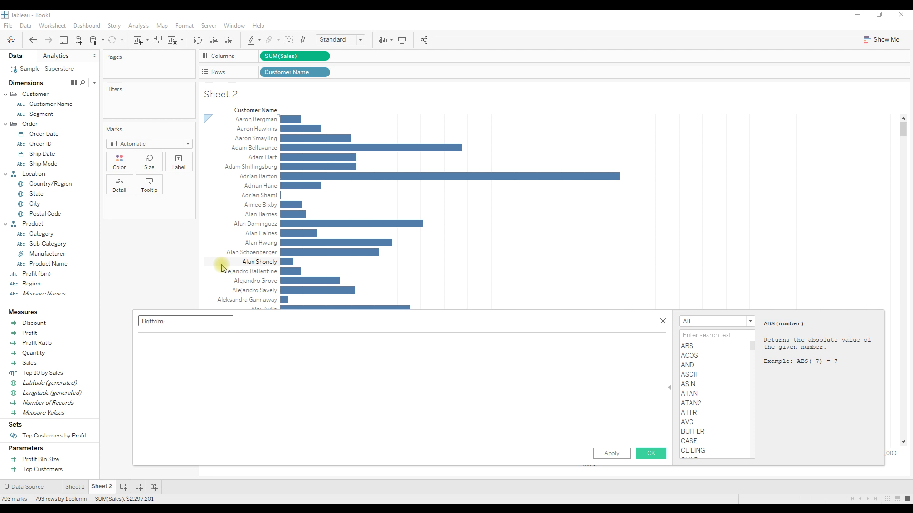
{"action": "type", "text": " 10 Sales"}
{"action": "key", "text": "Tab"}
{"action": "type", "text": "win"}
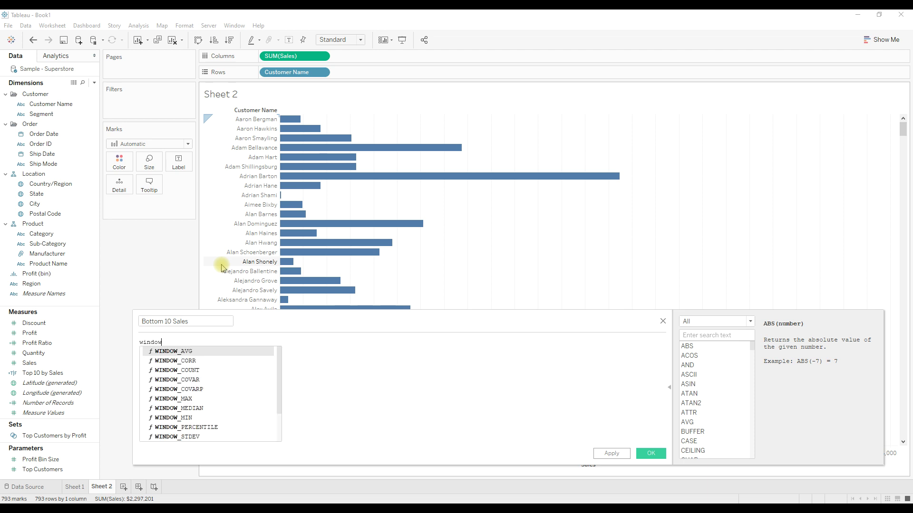
{"action": "key", "text": "BackSpace"}
{"action": "key", "text": "BackSpace"}
{"action": "key", "text": "BackSpace"}
{"action": "key", "text": "BackSpace"}
{"action": "key", "text": "BackSpace"}
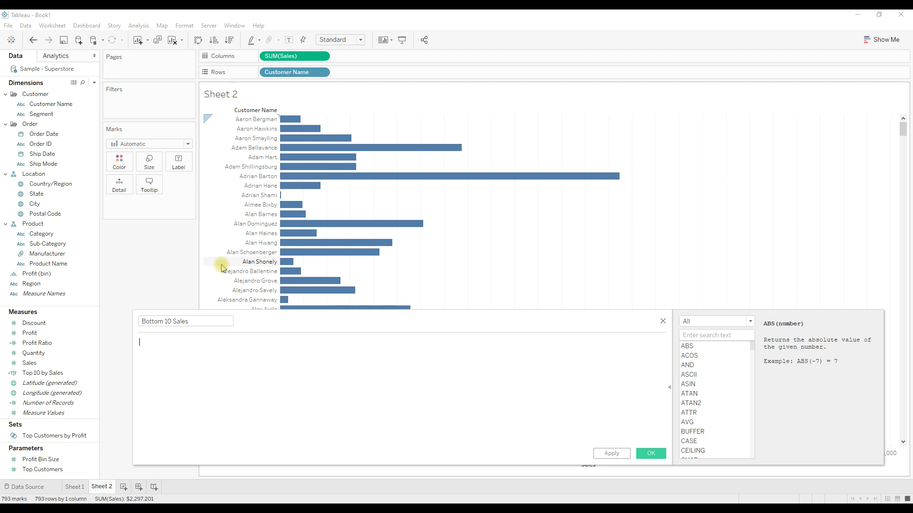
Enter rank(SUM([Sales])) as the Bottom 10 Sales formula and save the calculation.
{"action": "type", "text": "ran"}
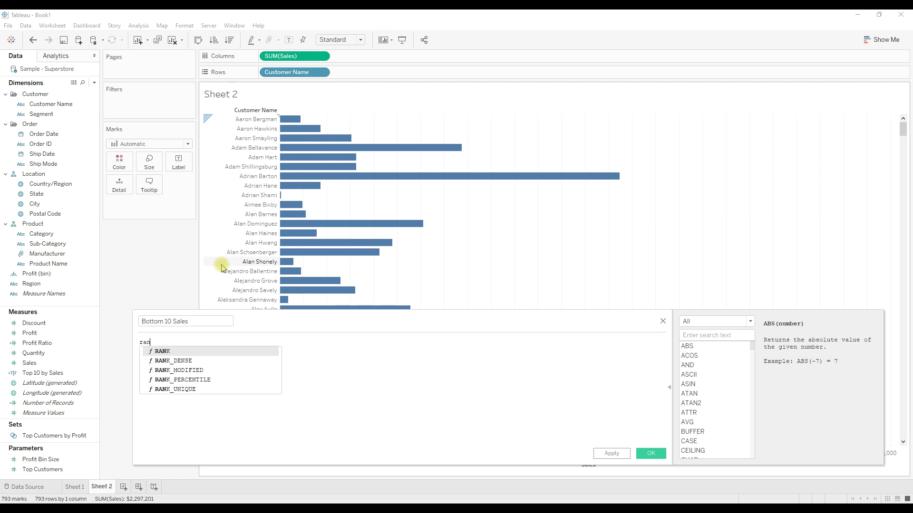
{"action": "type", "text": "k(sum"}
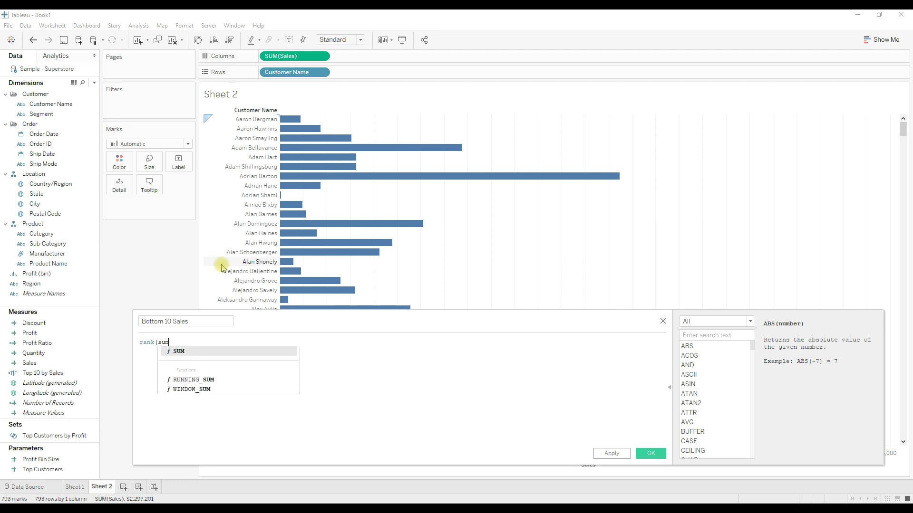
{"action": "key", "text": "Return"}
{"action": "type", "text": "sal"}
{"action": "key", "text": "Return"}
{"action": "type", "text": ")"}
{"action": "left_click_drag", "start_coordinate": [310, 327], "coordinate": [288, 265]}
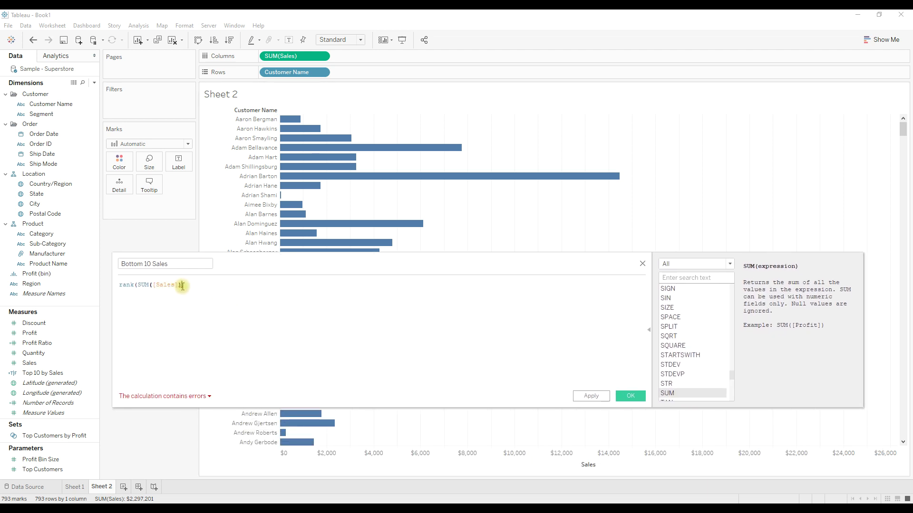
{"action": "type", "text": ")"}
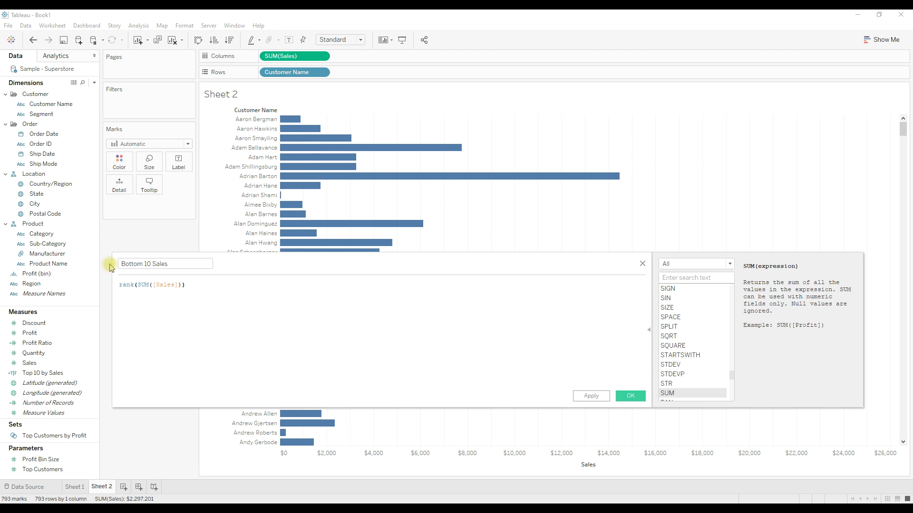
{"action": "left_click", "coordinate": [628, 396]}
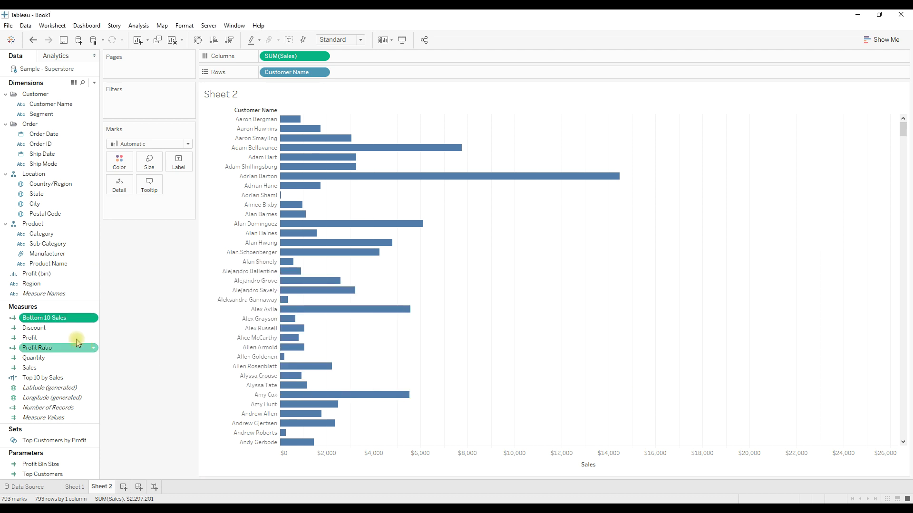
Add Bottom 10 Sales to Rows as a discrete field after Customer Name and sort the customers by descending sales.
{"action": "left_click_drag", "start_coordinate": [44, 318], "coordinate": [381, 69]}
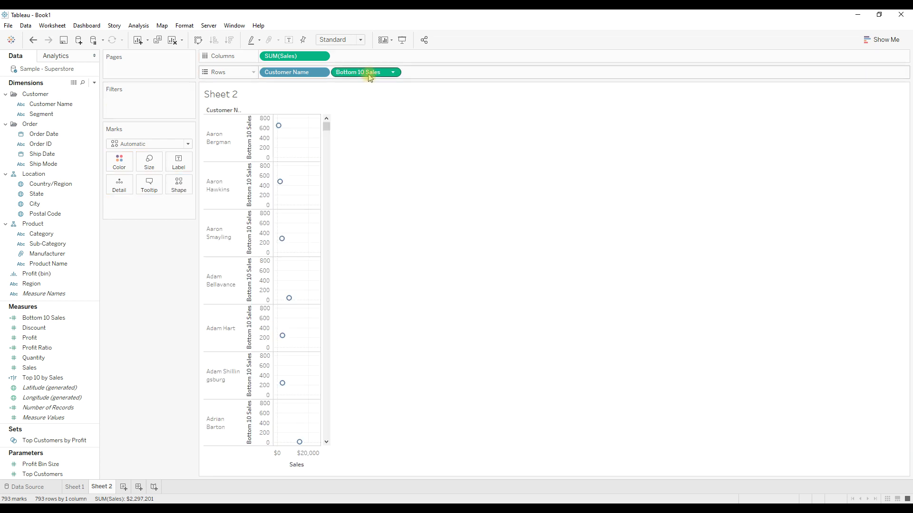
{"action": "right_click", "coordinate": [364, 72]}
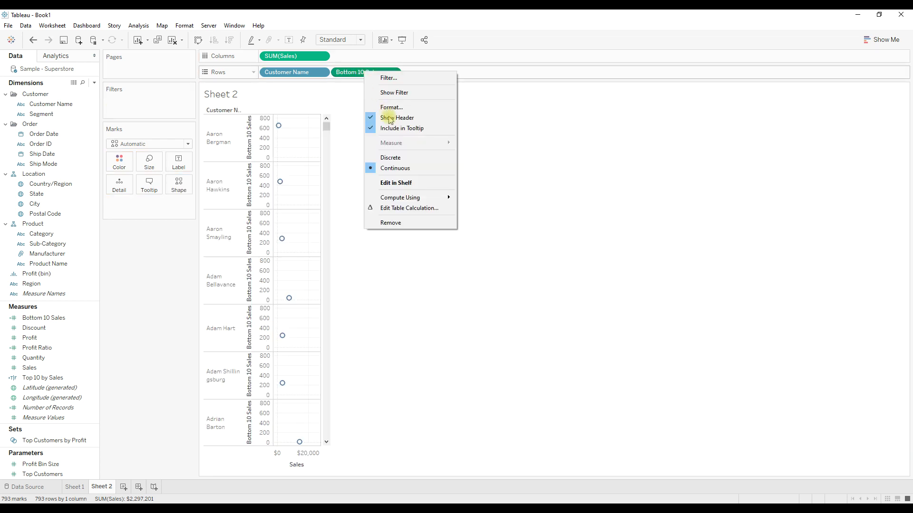
{"action": "left_click", "coordinate": [390, 158]}
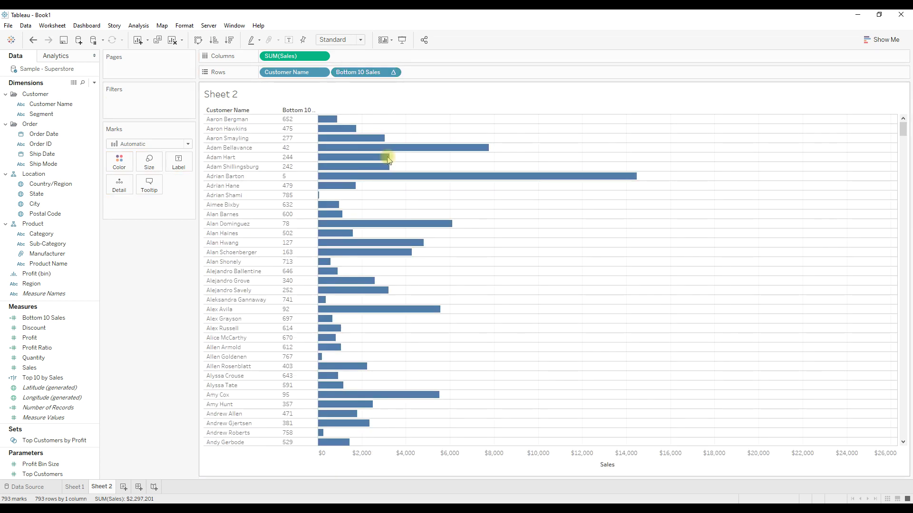
{"action": "left_click", "coordinate": [229, 41]}
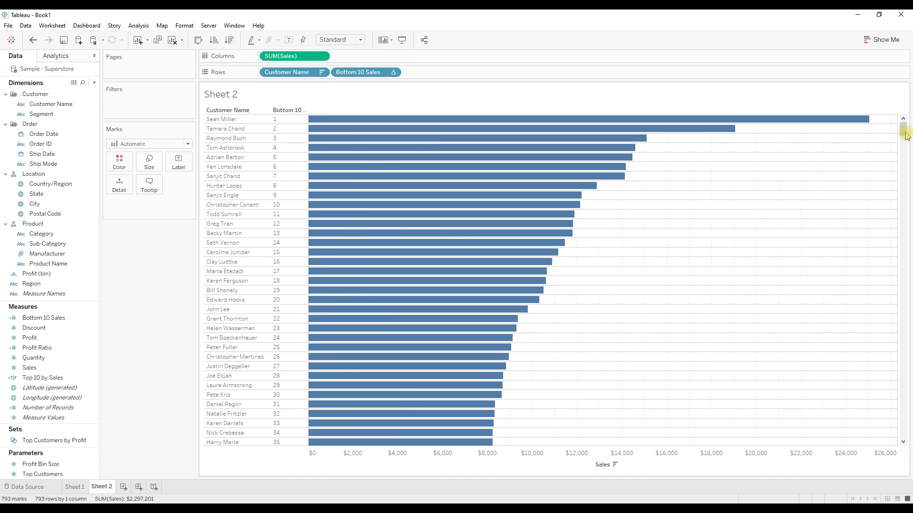
{"action": "left_click_drag", "start_coordinate": [905, 135], "coordinate": [905, 435]}
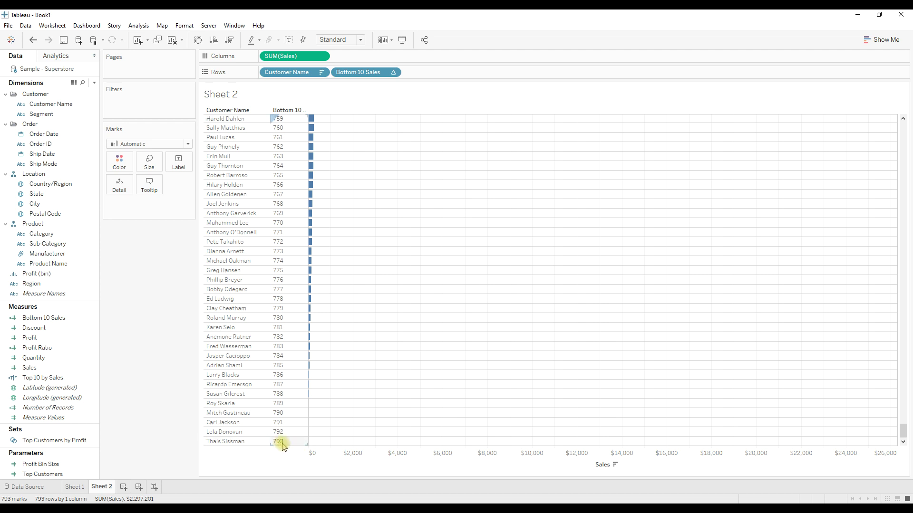
Wrap the Bottom 10 Sales formula in a window maximum, window_max(rank(SUM([Sales]))), and save the calculation.
{"action": "right_click", "coordinate": [51, 318]}
{"action": "left_click", "coordinate": [62, 161]}
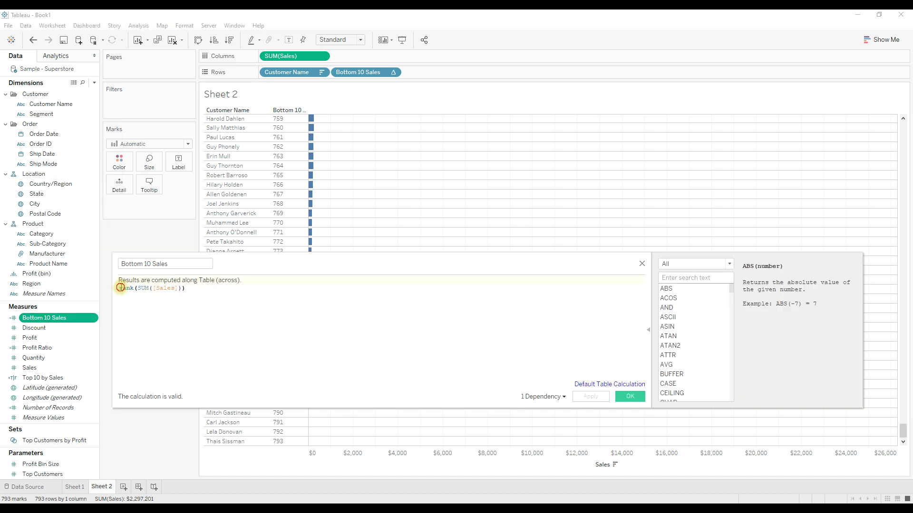
{"action": "left_click", "coordinate": [120, 288]}
{"action": "type", "text": "window"}
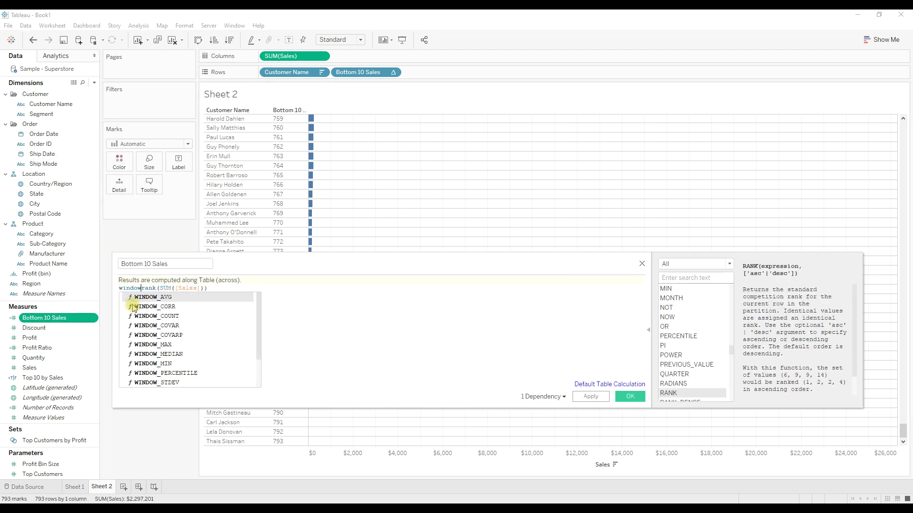
{"action": "type", "text": "_max"}
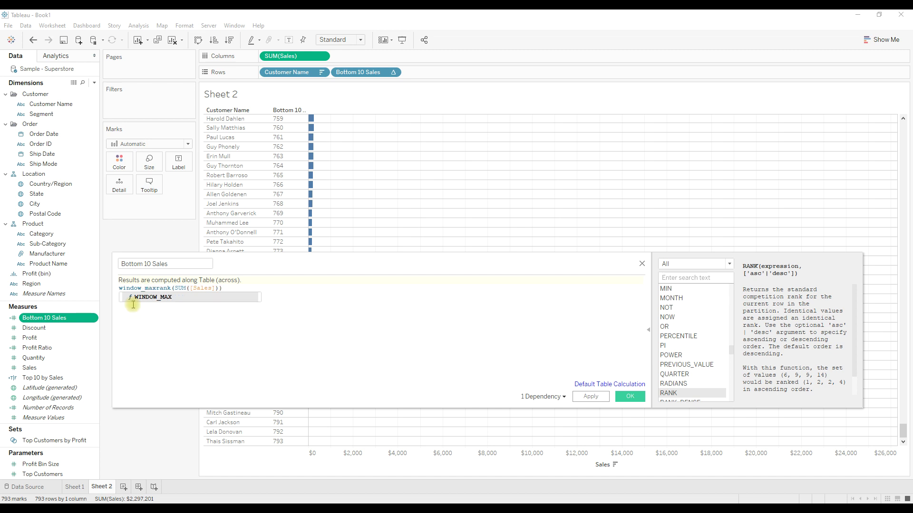
{"action": "type", "text": "("}
{"action": "left_click", "coordinate": [138, 287]}
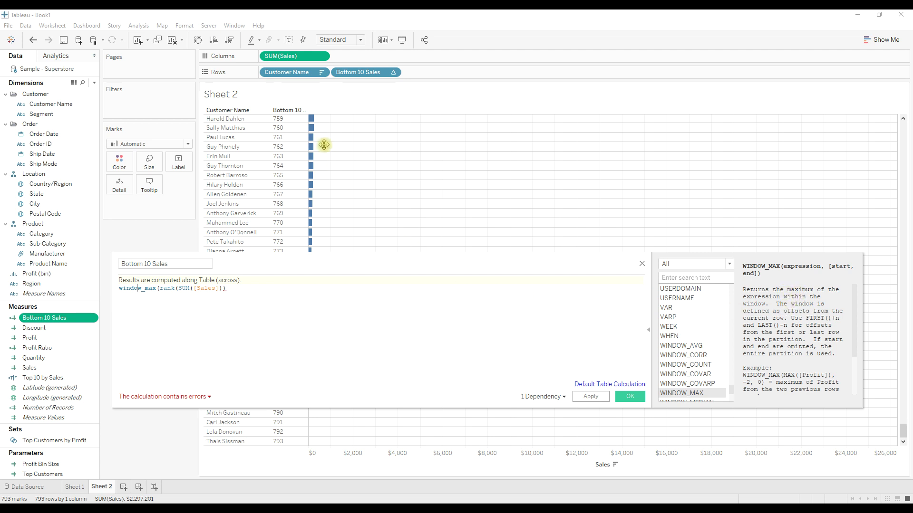
{"action": "left_click", "coordinate": [245, 290]}
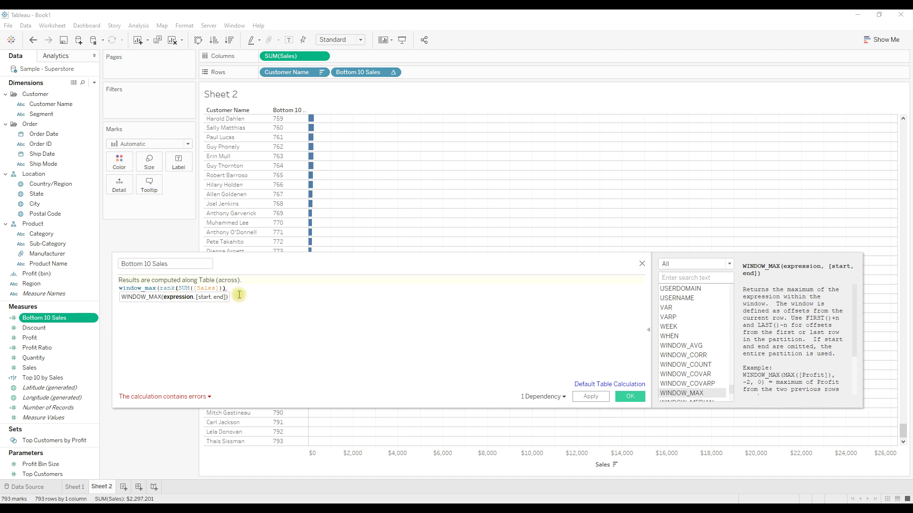
{"action": "type", "text": ")"}
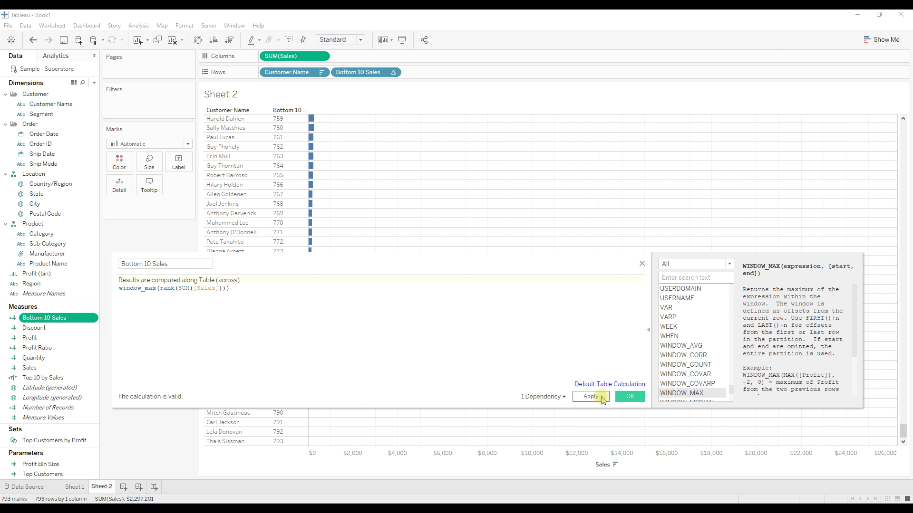
{"action": "left_click", "coordinate": [591, 397]}
{"action": "left_click", "coordinate": [630, 398]}
{"action": "left_click", "coordinate": [85, 348]}
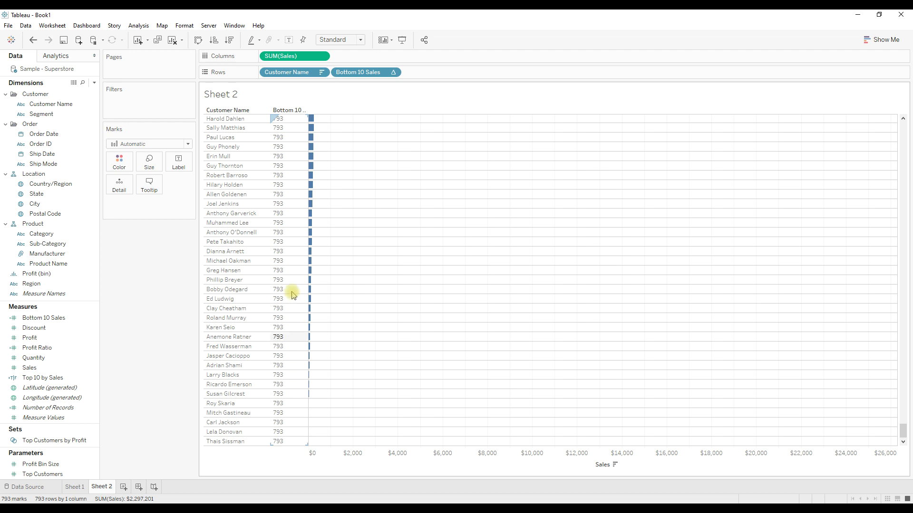
{"action": "scroll", "coordinate": [283, 266], "scroll_direction": "up", "scroll_amount": 10}
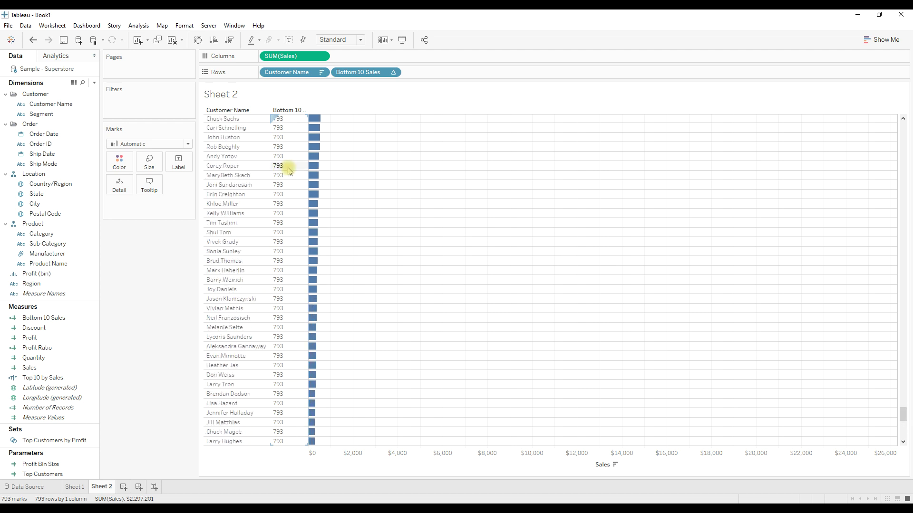
Edit the Bottom 10 Sales calculation to subtract 10 from window_max(rank(SUM([Sales]))).
{"action": "left_click", "coordinate": [76, 378]}
{"action": "right_click", "coordinate": [73, 378]}
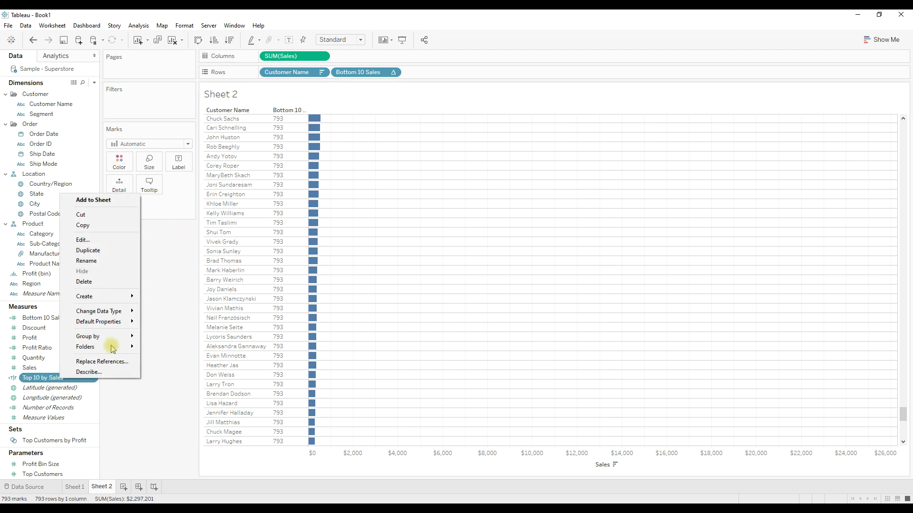
{"action": "left_click", "coordinate": [157, 338]}
{"action": "right_click", "coordinate": [71, 325]}
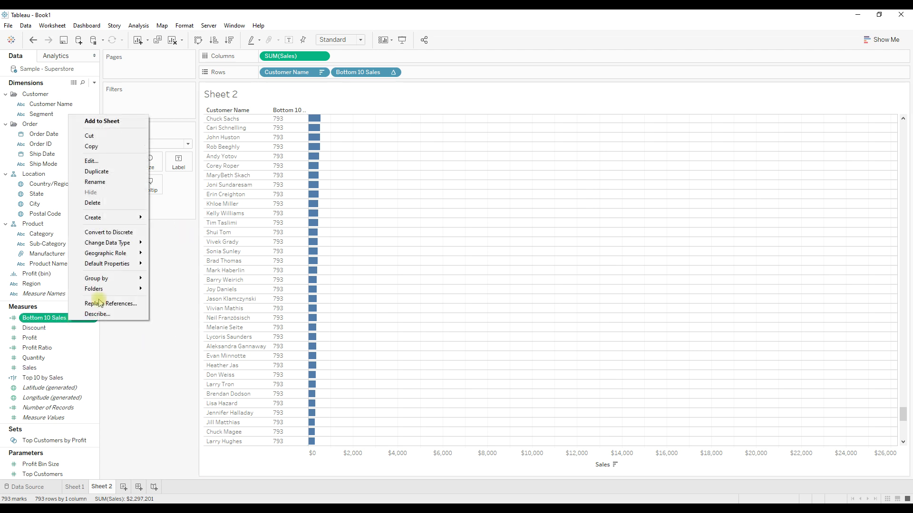
{"action": "left_click", "coordinate": [100, 161]}
{"action": "type", "text": "-"}
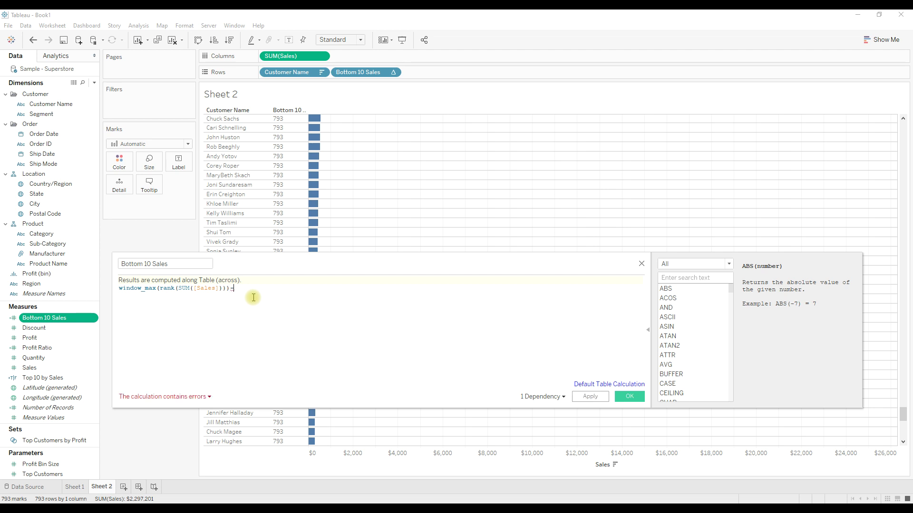
{"action": "type", "text": "10"}
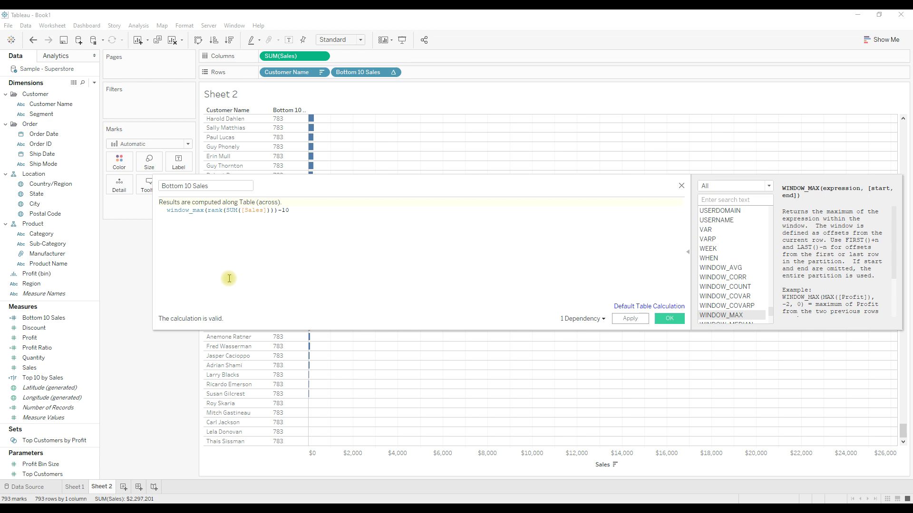
Turn Bottom 10 Sales into the comparison rank(SUM([Sales]))>= window_max(rank(SUM([Sales])))-10 and save the calculation.
{"action": "type", "text": "rank(SUM(sal"}
{"action": "key", "text": "Return"}
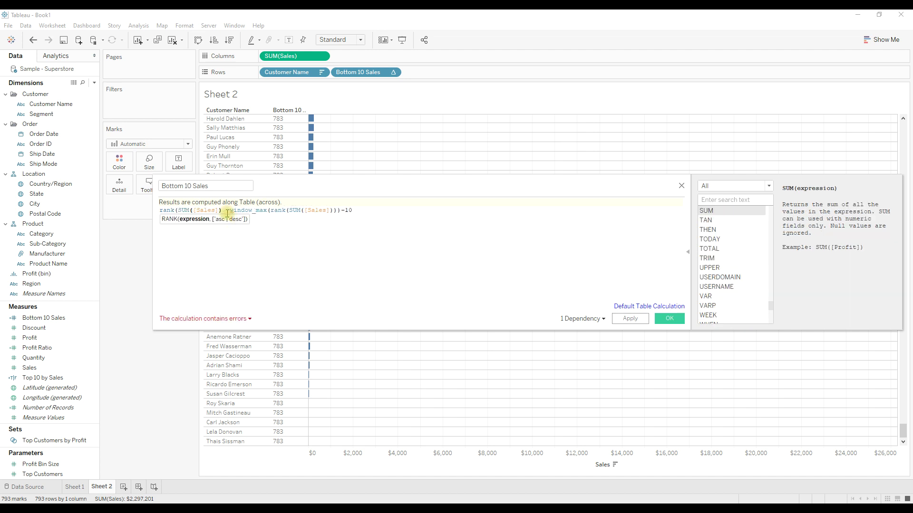
{"action": "type", "text": ">="}
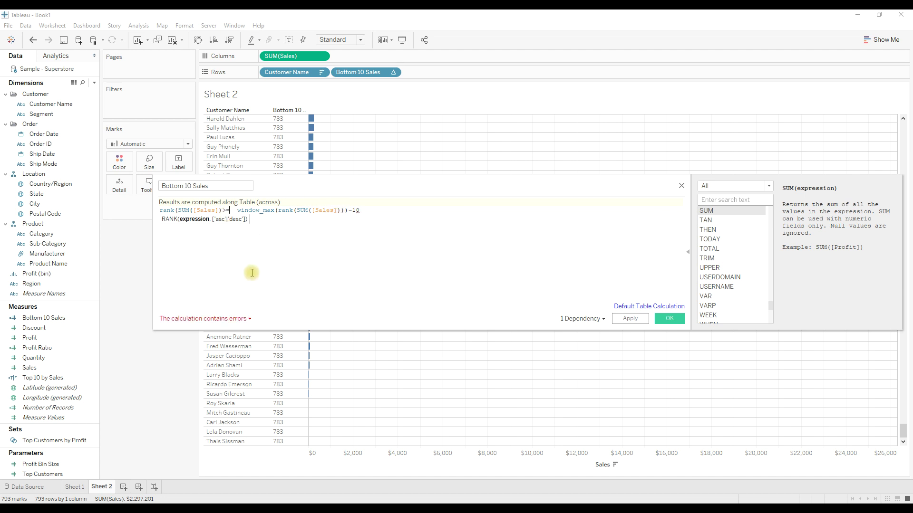
{"action": "left_click", "coordinate": [224, 209]}
{"action": "type", "text": ")"}
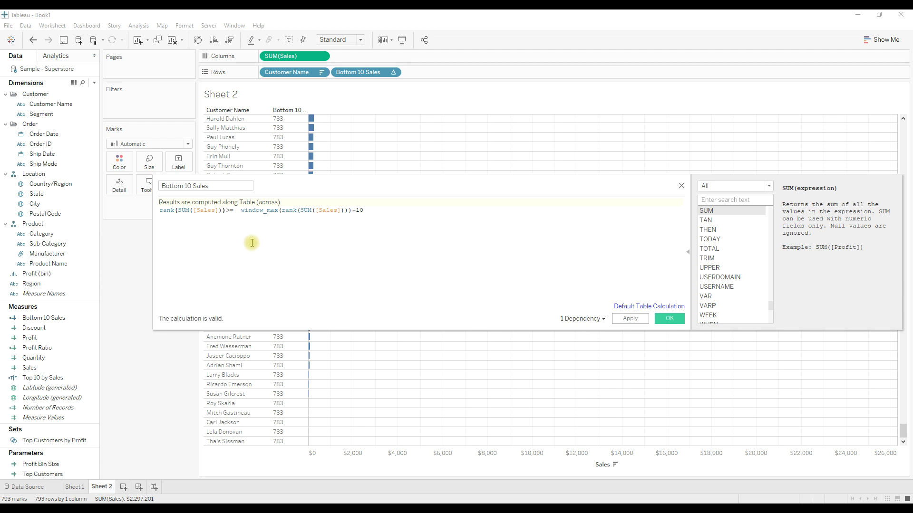
{"action": "left_click", "coordinate": [630, 319]}
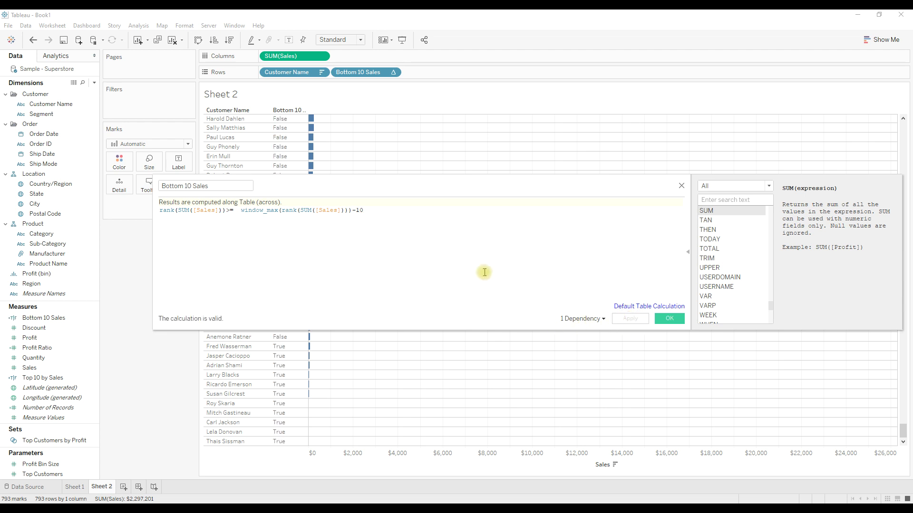
{"action": "left_click_drag", "start_coordinate": [414, 185], "coordinate": [542, 71]}
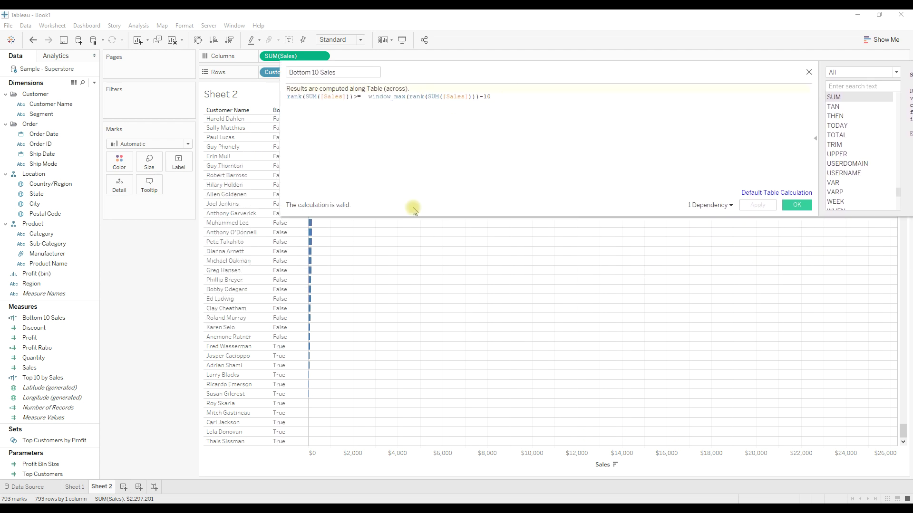
{"action": "left_click_drag", "start_coordinate": [506, 98], "coordinate": [264, 78]}
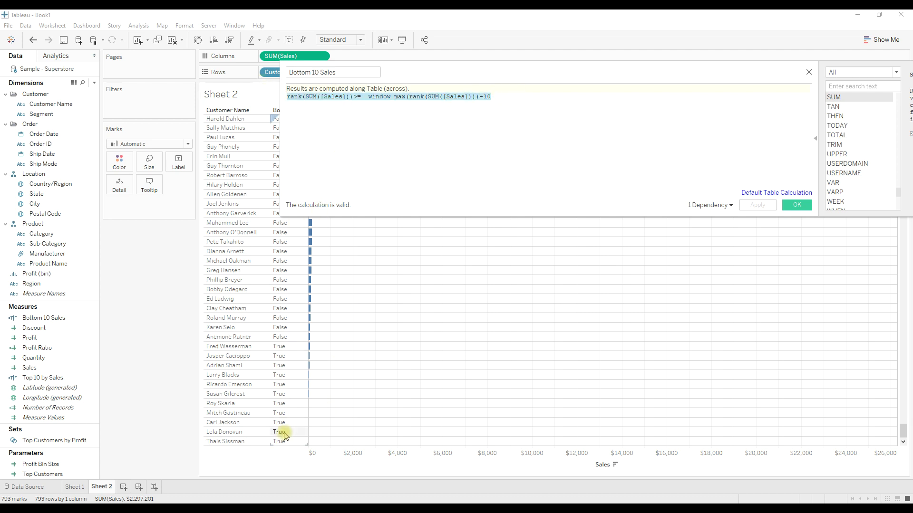
{"action": "left_click", "coordinate": [410, 147]}
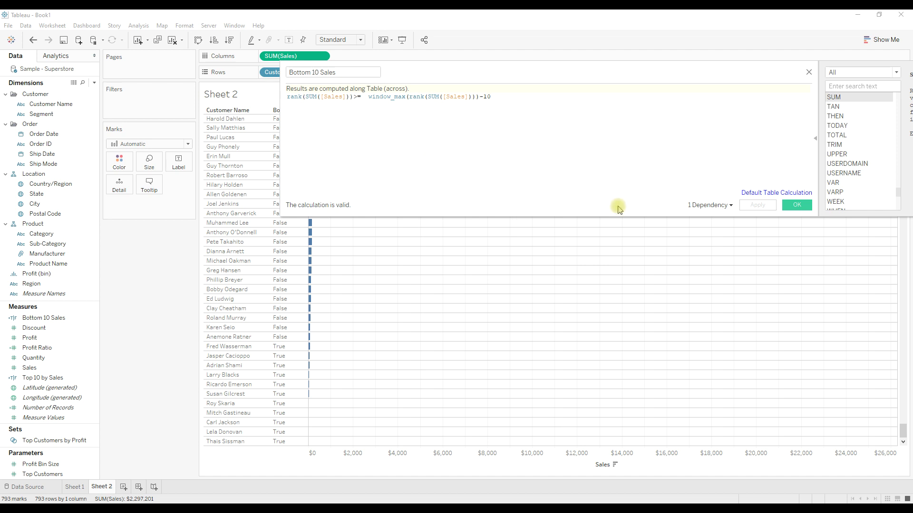
{"action": "left_click", "coordinate": [793, 205]}
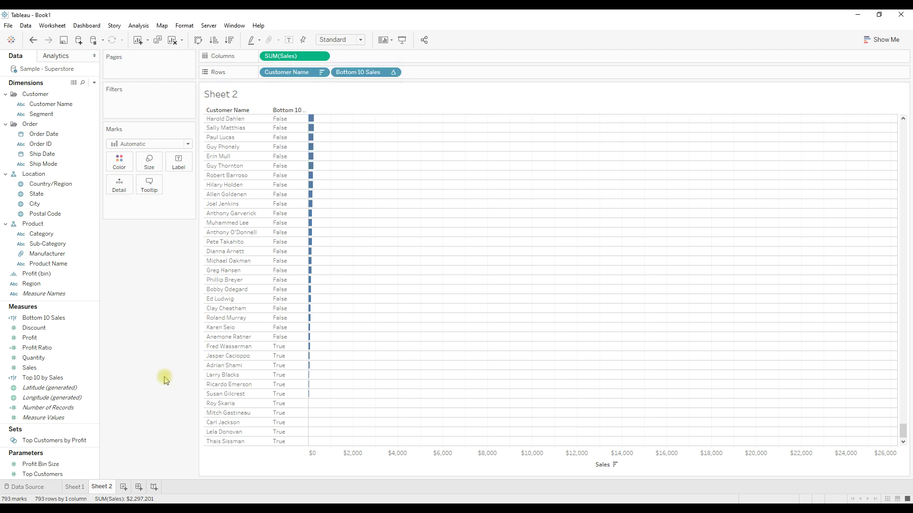
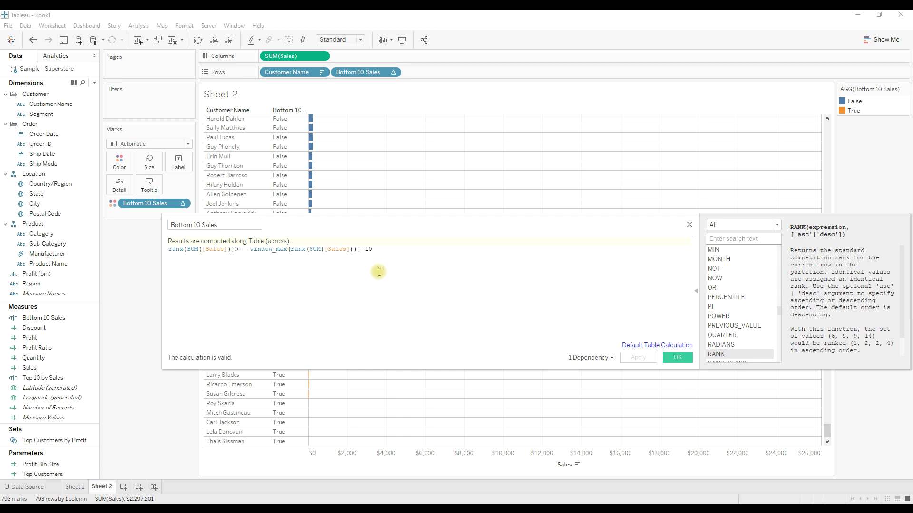
Comment out the window_max comparison line in the Bottom 10 Sales calculation.
{"action": "triple_click", "coordinate": [169, 250]}
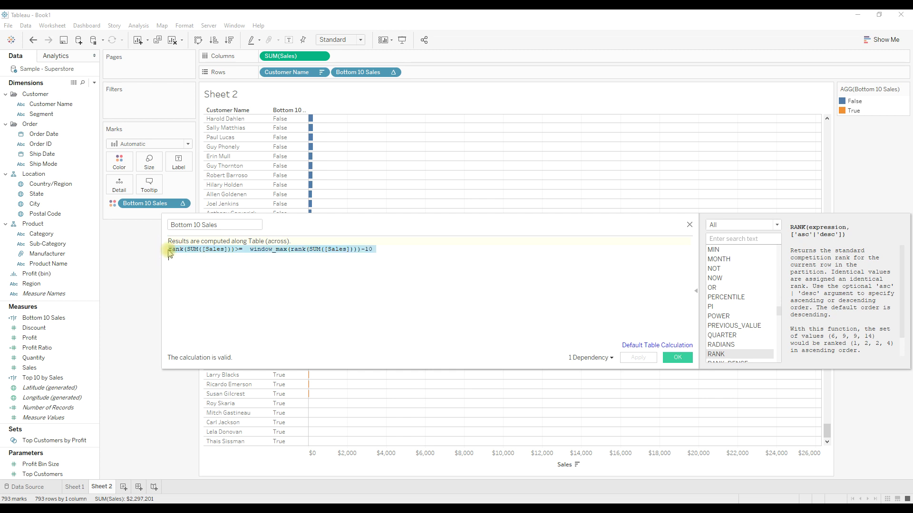
{"action": "left_click", "coordinate": [169, 251]}
{"action": "type", "text": "//"}
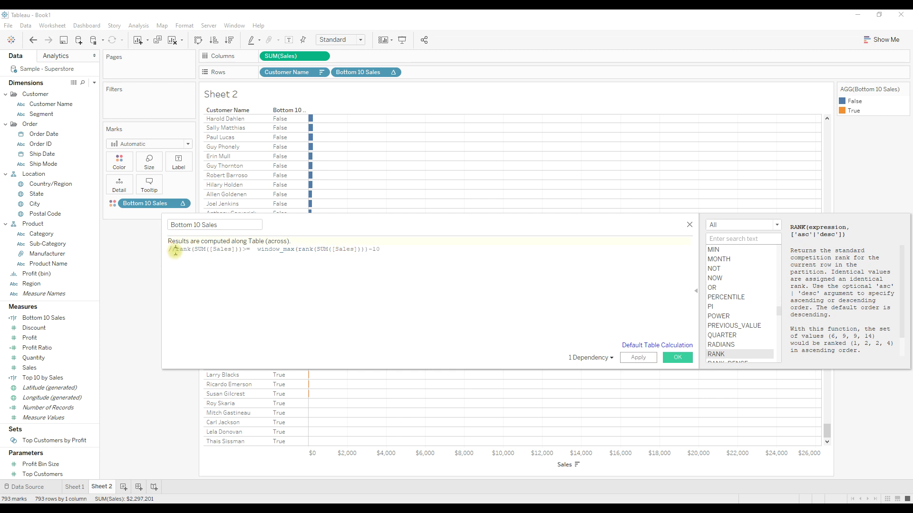
Add RANK(SUM([Sales]),'asc') on a new line of the Bottom 10 Sales calculation and apply it to the view.
{"action": "left_click", "coordinate": [414, 253]}
{"action": "key", "text": "Return"}
{"action": "type", "text": "Rank"}
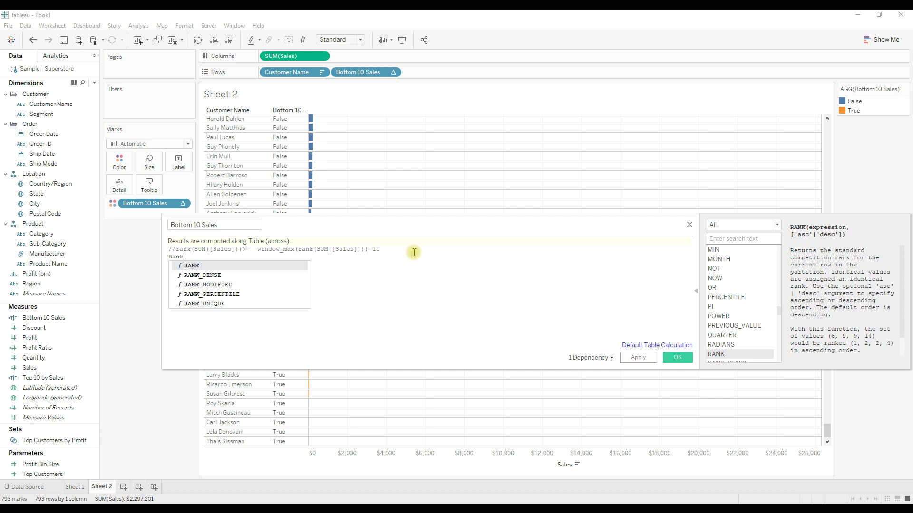
{"action": "key", "text": "Return"}
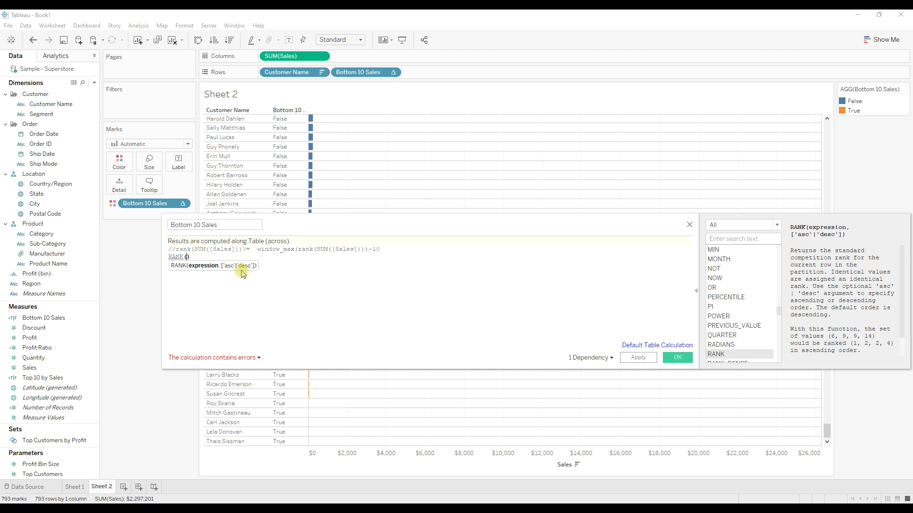
{"action": "type", "text": "SUM([Sales])"}
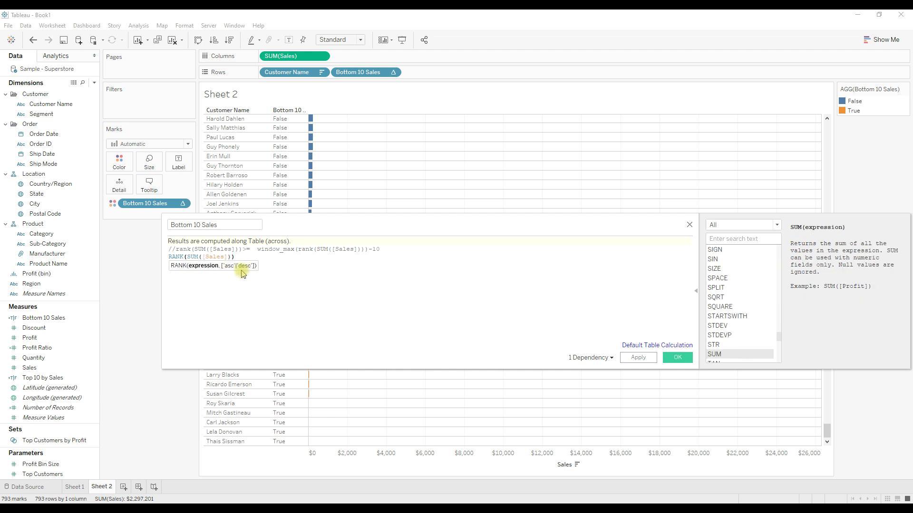
{"action": "type", "text": ",'asc'"}
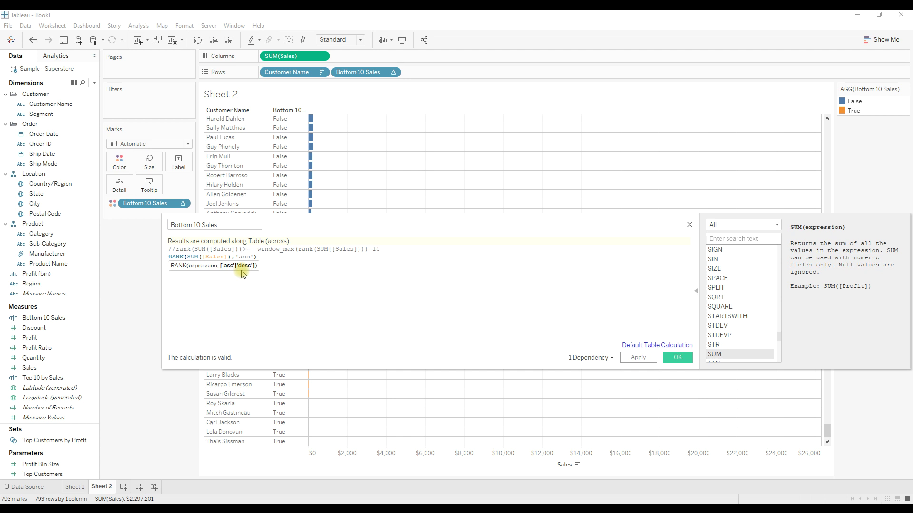
{"action": "left_click", "coordinate": [650, 361]}
{"action": "mouse_move", "coordinate": [266, 432]}
{"action": "left_mouse_down"}
{"action": "mouse_move", "coordinate": [213, 435]}
{"action": "mouse_move", "coordinate": [228, 454]}
{"action": "mouse_move", "coordinate": [315, 447]}
{"action": "mouse_move", "coordinate": [293, 456]}
{"action": "left_mouse_up"}
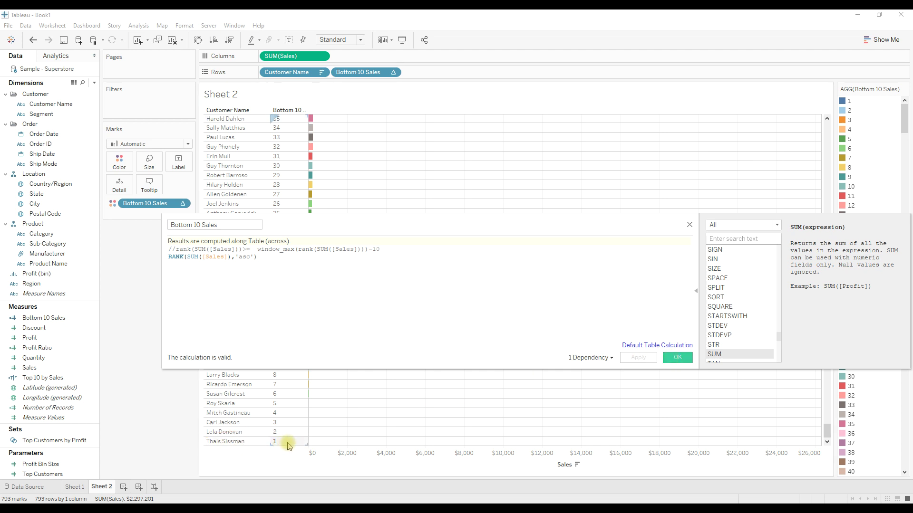
Complete the Bottom 10 Sales formula as RANK(SUM([Sales]),'asc')<=10, apply it to the view and save the calculation.
{"action": "left_click", "coordinate": [259, 260]}
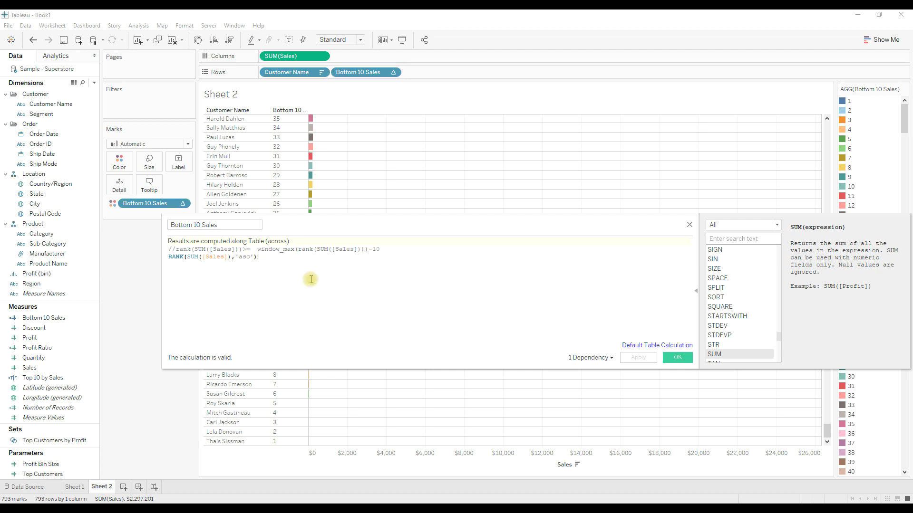
{"action": "type", "text": "<"}
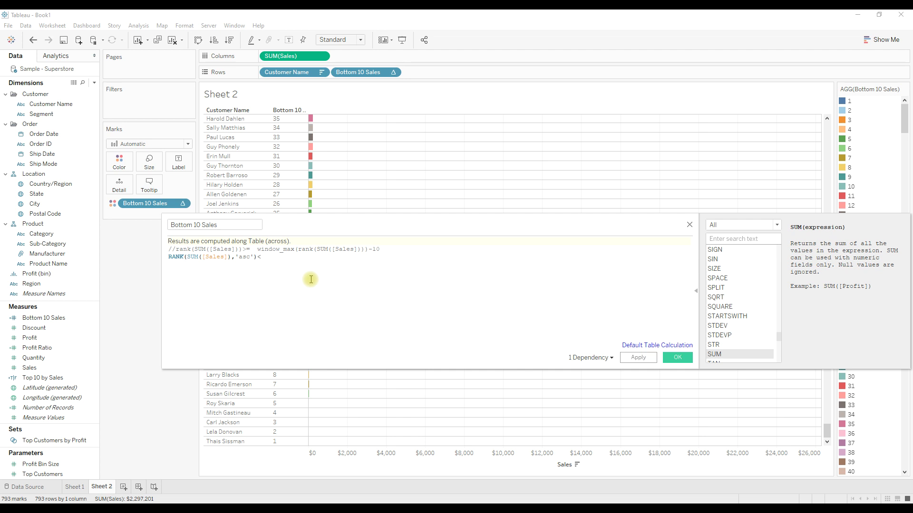
{"action": "type", "text": "=10"}
{"action": "left_click", "coordinate": [636, 358]}
{"action": "left_click_drag", "start_coordinate": [348, 234], "coordinate": [370, 97]}
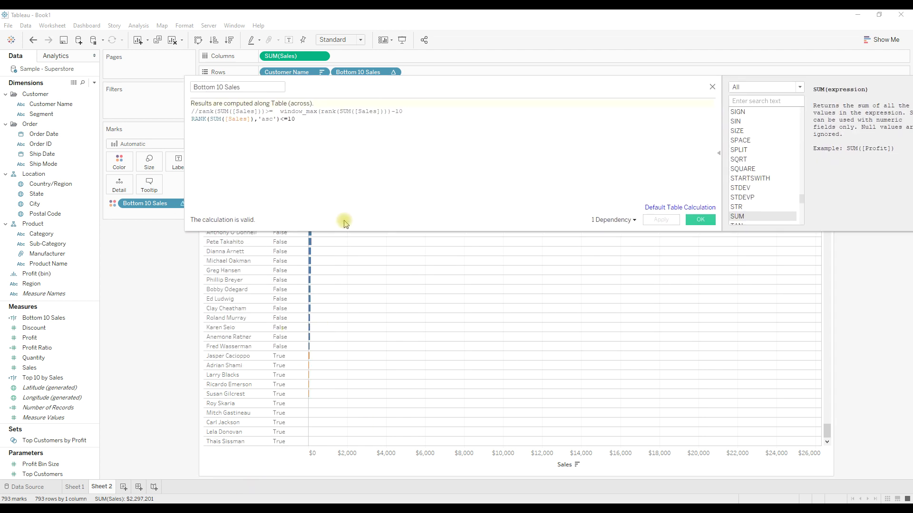
{"action": "left_click_drag", "start_coordinate": [404, 111], "coordinate": [195, 101]}
{"action": "left_click", "coordinate": [384, 160]}
{"action": "left_click", "coordinate": [700, 219]}
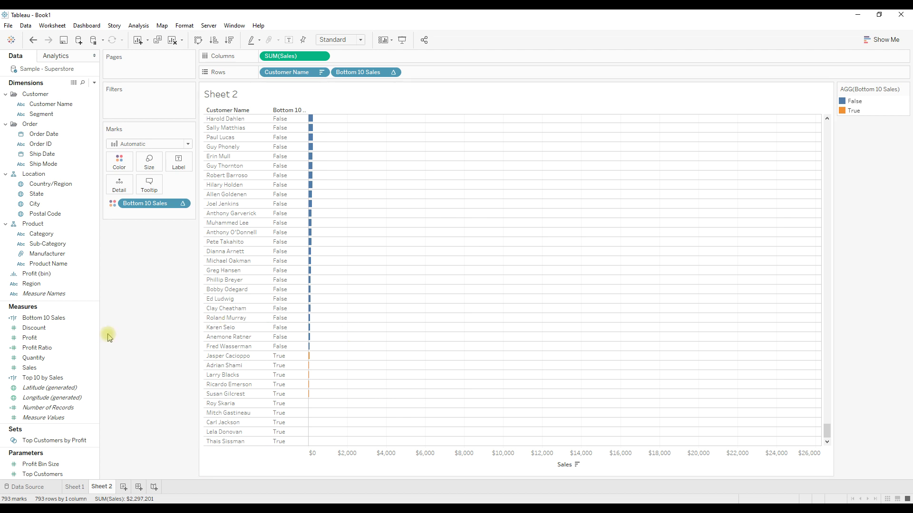
Create a new calculated field and name it Top and Bottom.
{"action": "left_click", "coordinate": [95, 82]}
{"action": "left_click", "coordinate": [74, 92]}
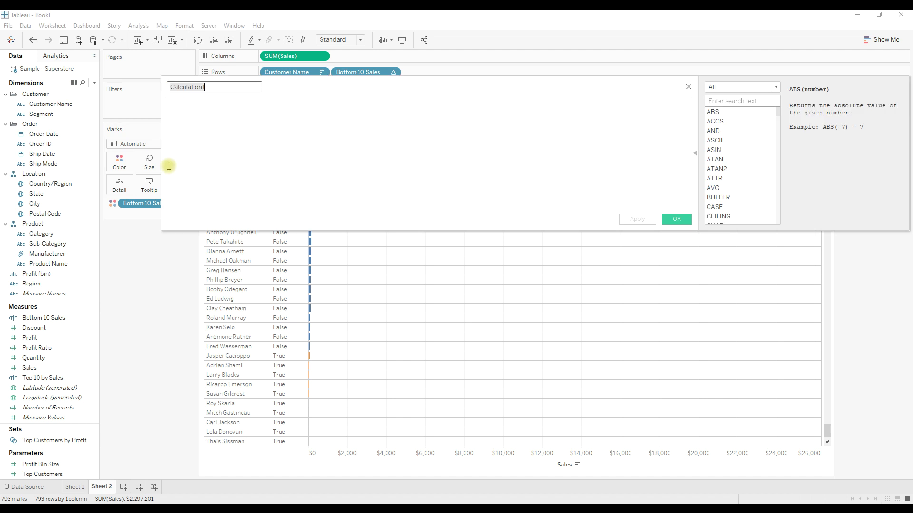
{"action": "left_click", "coordinate": [371, 206]}
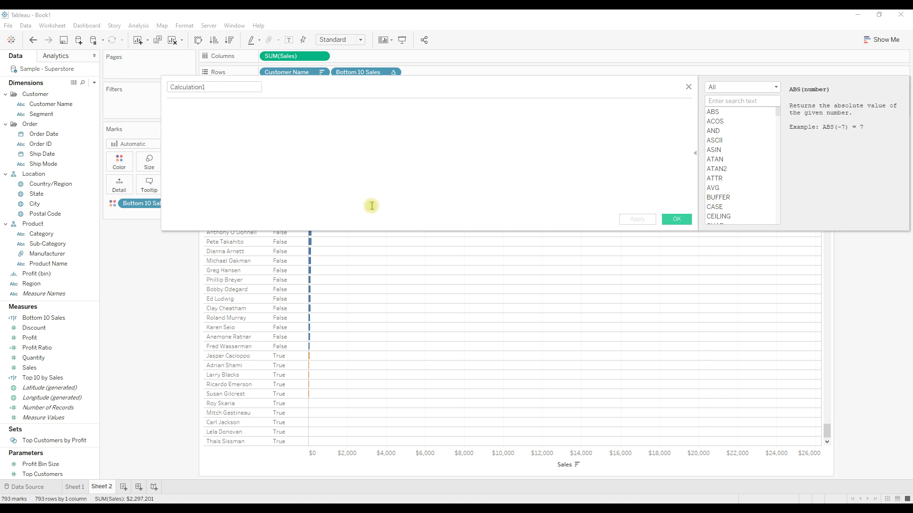
{"action": "left_click", "coordinate": [223, 87]}
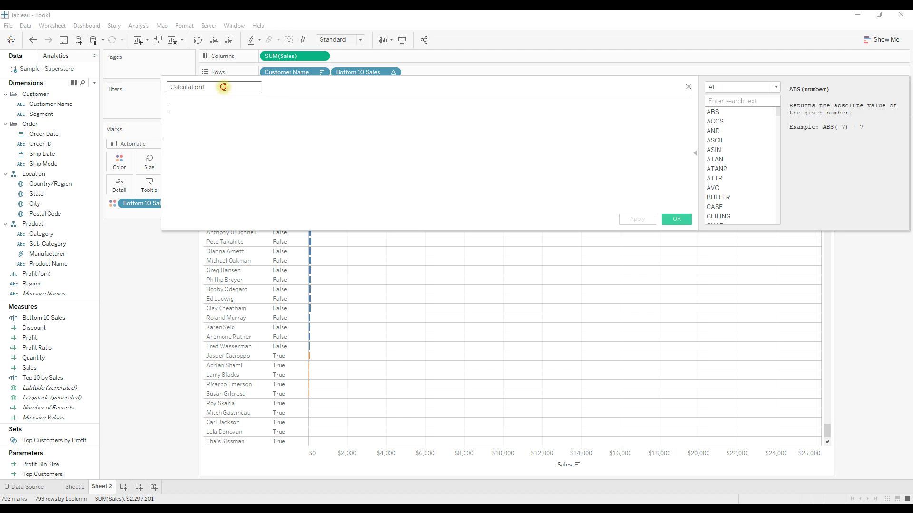
{"action": "key", "text": "BackSpace"}
{"action": "key", "text": "BackSpace"}
{"action": "key", "text": "BackSpace"}
{"action": "key", "text": "BackSpace"}
{"action": "key", "text": "BackSpace"}
{"action": "key", "text": "BackSpace"}
{"action": "key", "text": "BackSpace"}
{"action": "key", "text": "BackSpace"}
{"action": "key", "text": "BackSpace"}
{"action": "key", "text": "BackSpace"}
{"action": "key", "text": "BackSpace"}
{"action": "key", "text": "BackSpace"}
{"action": "type", "text": "Top and Bottom"}
Begin the Top and Bottom formula with the condition if [Top 10 by Sales] then 'Top'.
{"action": "type", "text": " top"}
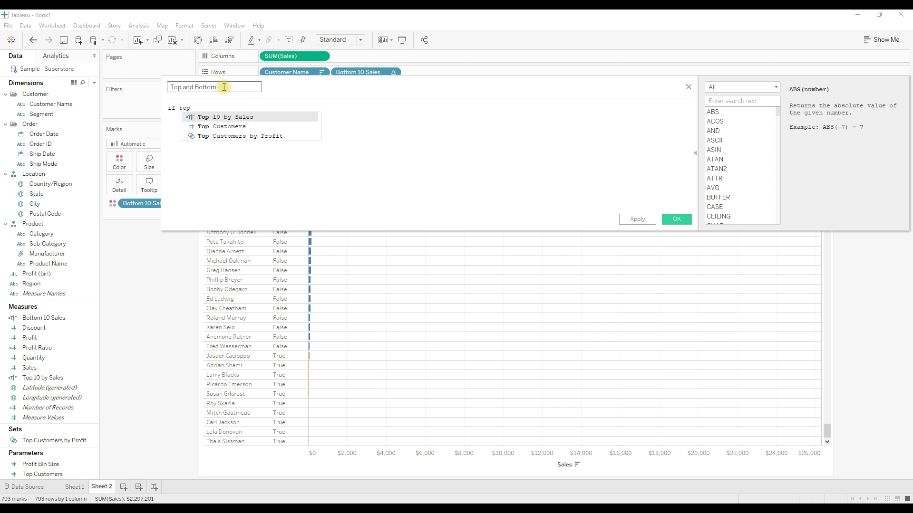
{"action": "key", "text": "Return"}
{"action": "type", "text": "the"}
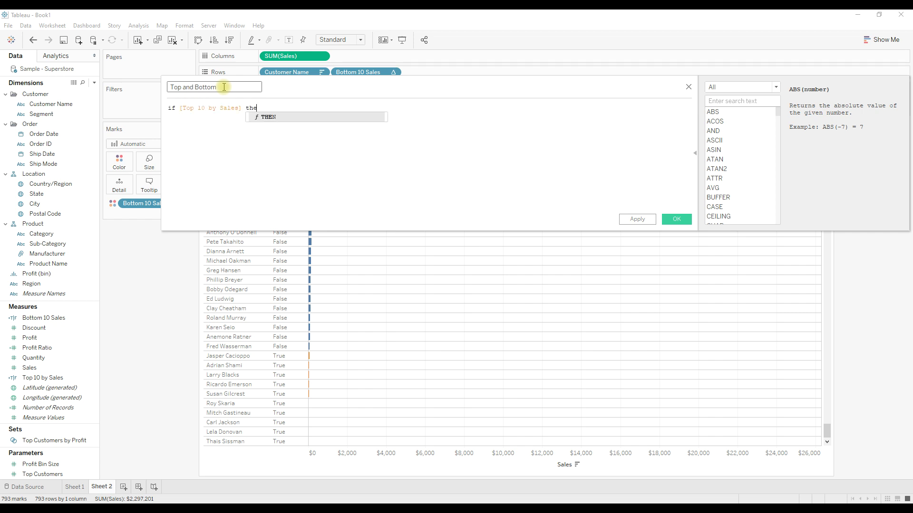
{"action": "type", "text": "n 'Top'"}
{"action": "key", "text": "Return"}
Add the second condition ELSEif [Bottom 10 Sales] then 'Bottom' to the Top and Bottom formula.
{"action": "type", "text": "else"}
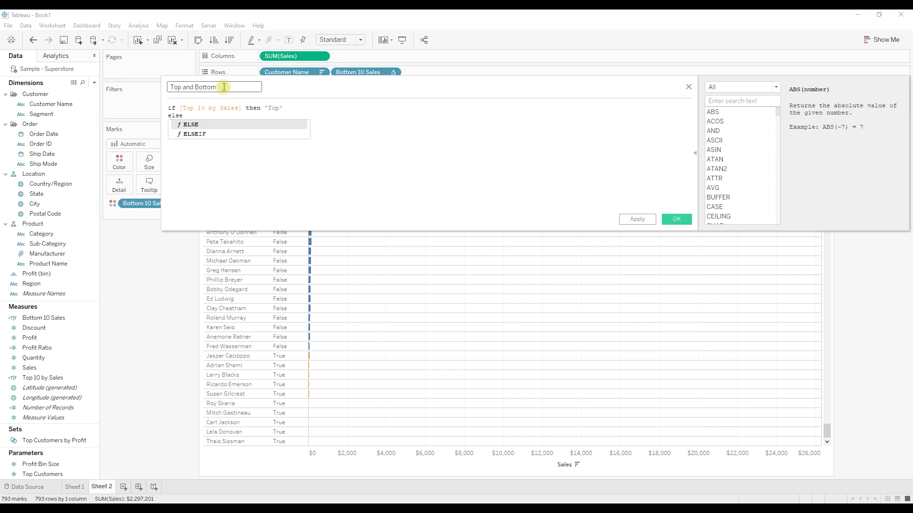
{"action": "key", "text": "Return"}
{"action": "type", "text": "if"}
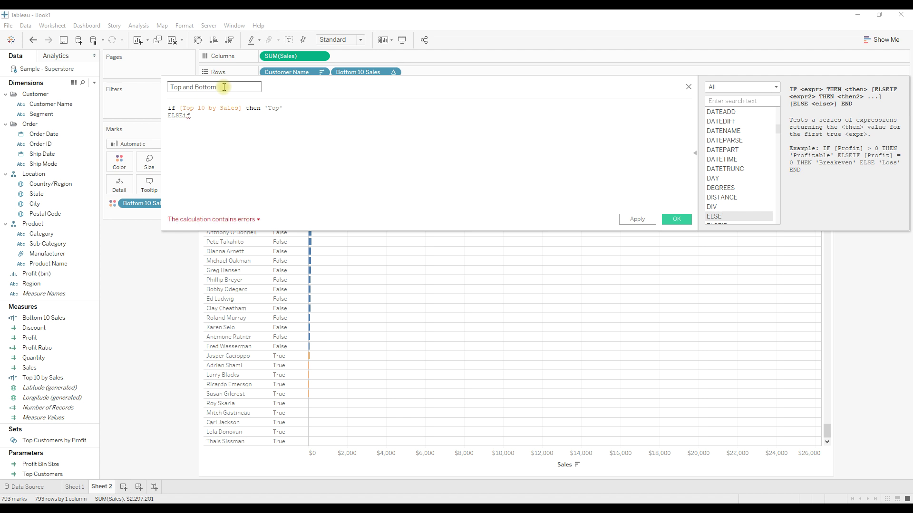
{"action": "type", "text": " [Bo"}
{"action": "key", "text": "Return"}
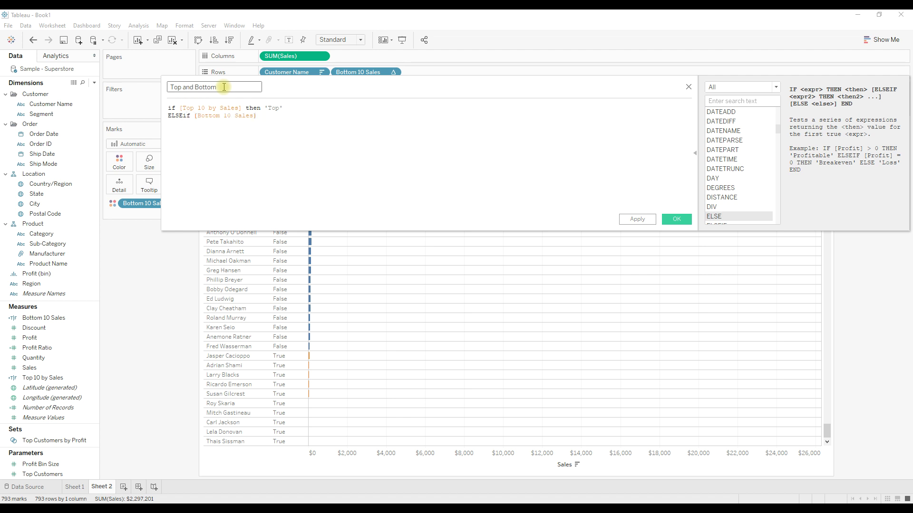
{"action": "type", "text": "then 'Bottom'"}
{"action": "key", "text": "Return"}
Finish the Top and Bottom formula with ELSE 'Others' and END, and save the calculated field.
{"action": "type", "text": "ELSE"}
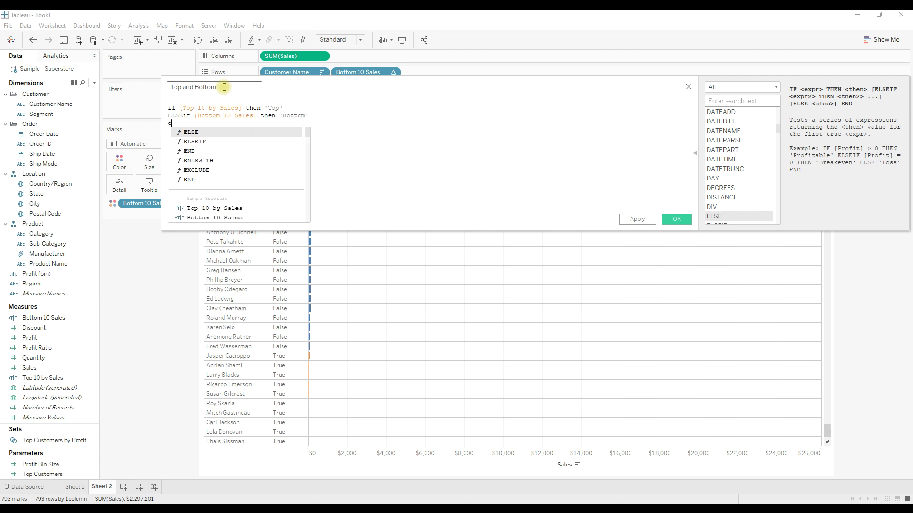
{"action": "type", "text": " 'Others'"}
{"action": "key", "text": "Return"}
{"action": "type", "text": "END"}
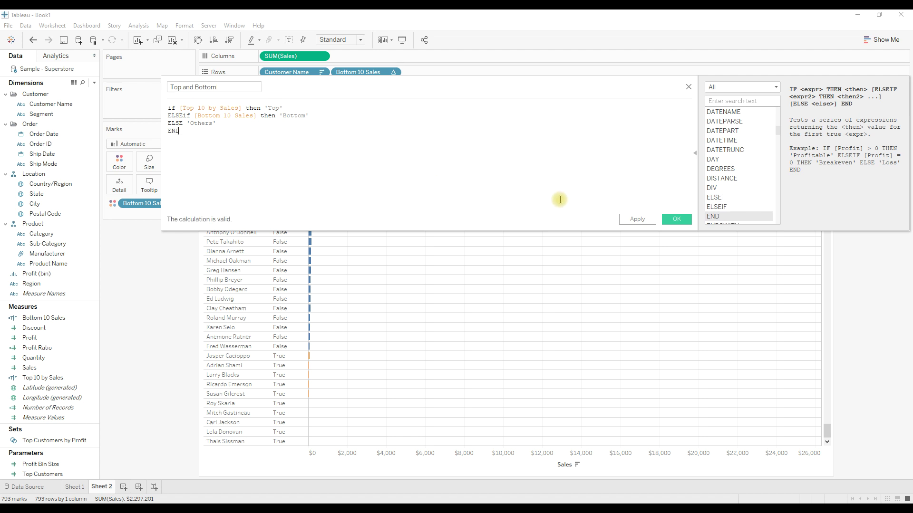
{"action": "left_click", "coordinate": [670, 220]}
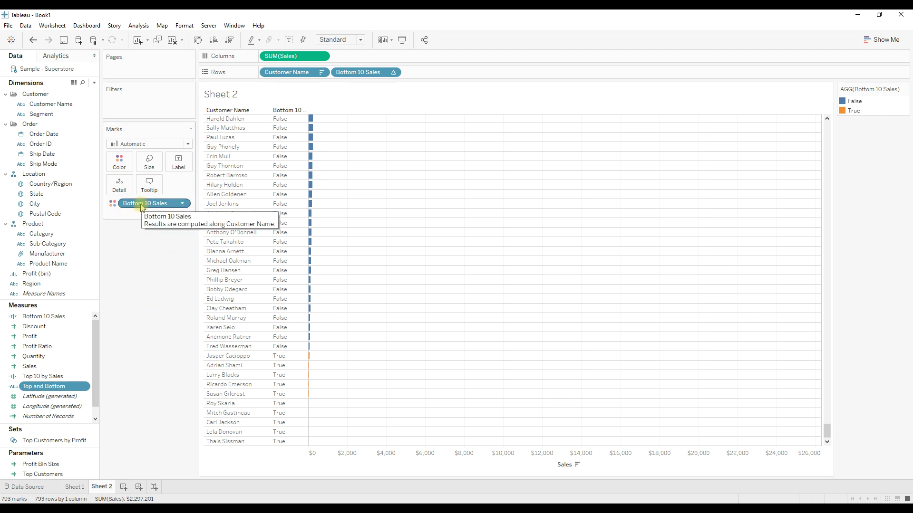
Color the bars by Top and Bottom instead of Bottom 10 Sales, and remove Bottom 10 Sales from the rows.
{"action": "left_click_drag", "start_coordinate": [141, 205], "coordinate": [132, 346]}
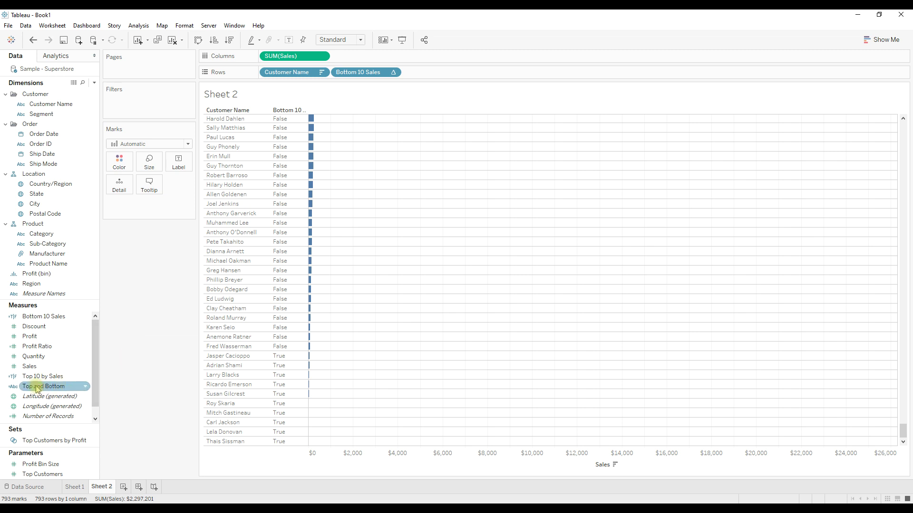
{"action": "left_click_drag", "start_coordinate": [37, 389], "coordinate": [120, 162]}
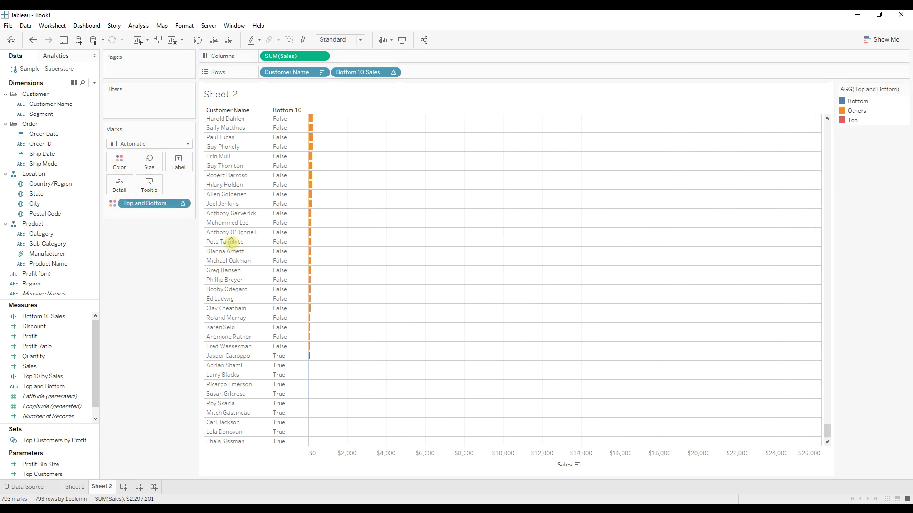
{"action": "left_click_drag", "start_coordinate": [347, 81], "coordinate": [183, 301]}
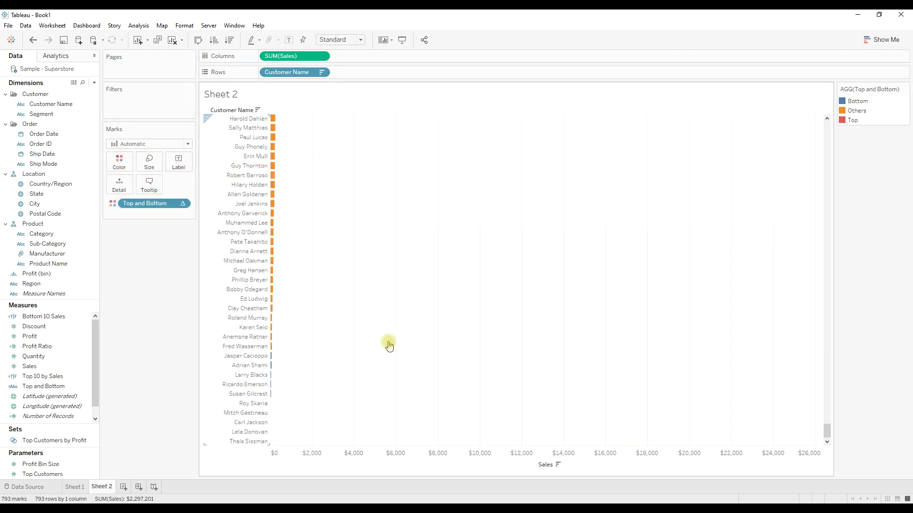
Check the bar colors at both ends of the customer list, and group the rows by Top and Bottom ahead of Customer Name.
{"action": "left_click_drag", "start_coordinate": [826, 430], "coordinate": [819, 112]}
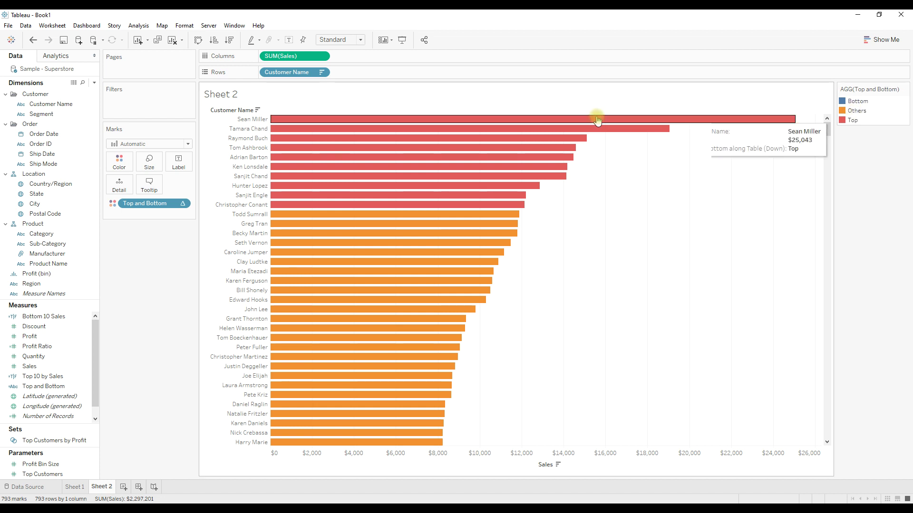
{"action": "mouse_move", "coordinate": [453, 160]}
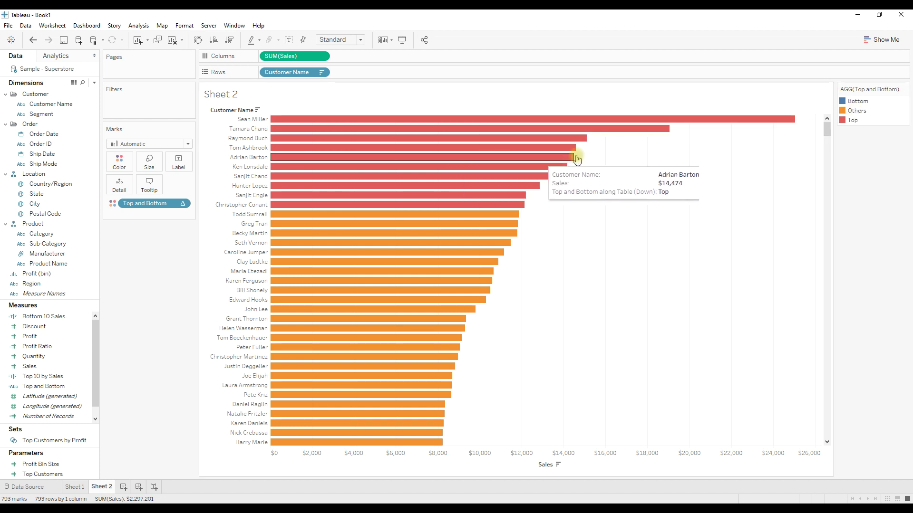
{"action": "left_click_drag", "start_coordinate": [827, 126], "coordinate": [836, 481]}
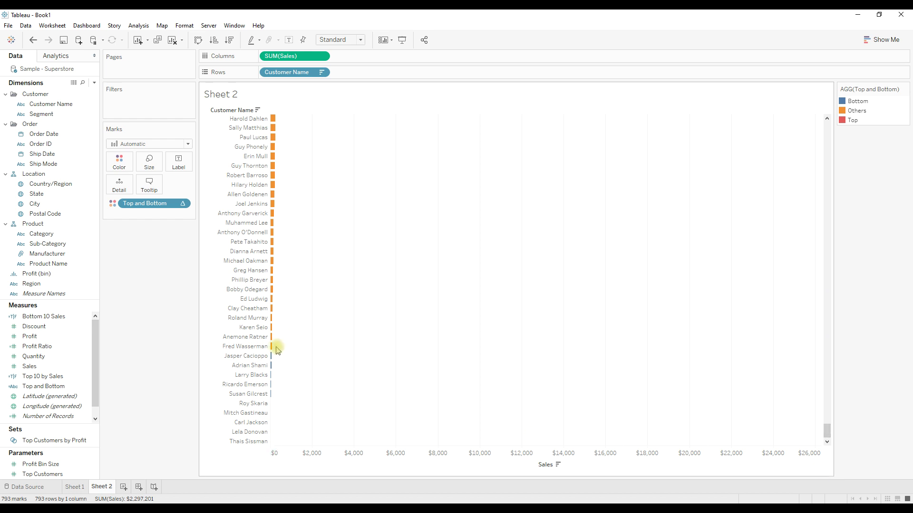
{"action": "scroll", "coordinate": [306, 306], "scroll_direction": "up", "scroll_amount": 5}
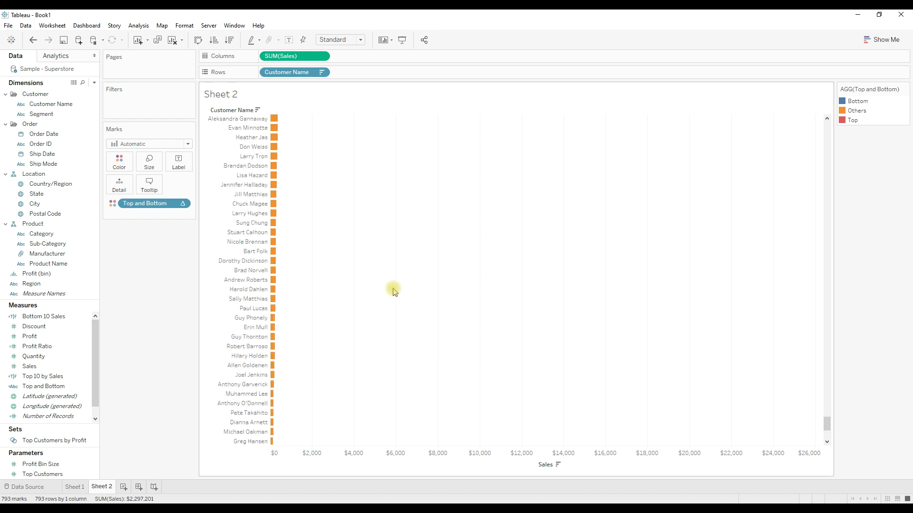
{"action": "left_click_drag", "start_coordinate": [827, 415], "coordinate": [838, 147]}
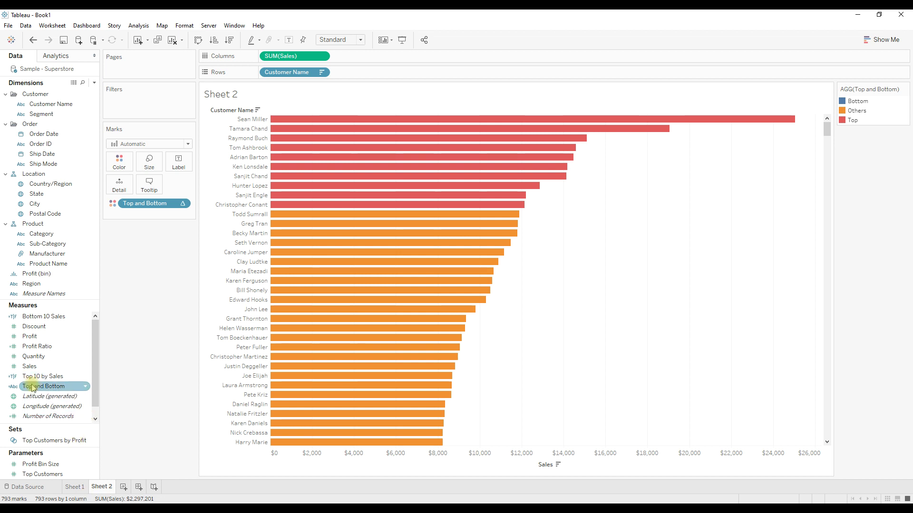
{"action": "left_click_drag", "start_coordinate": [29, 386], "coordinate": [262, 76]}
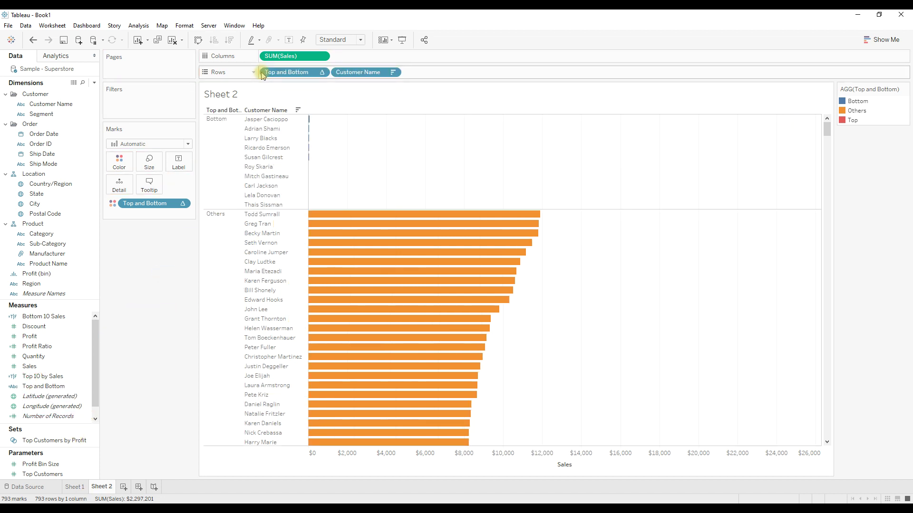
Sort the Top and Bottom row groups manually with Top first, and show sales labels on the bars.
{"action": "left_click", "coordinate": [280, 75]}
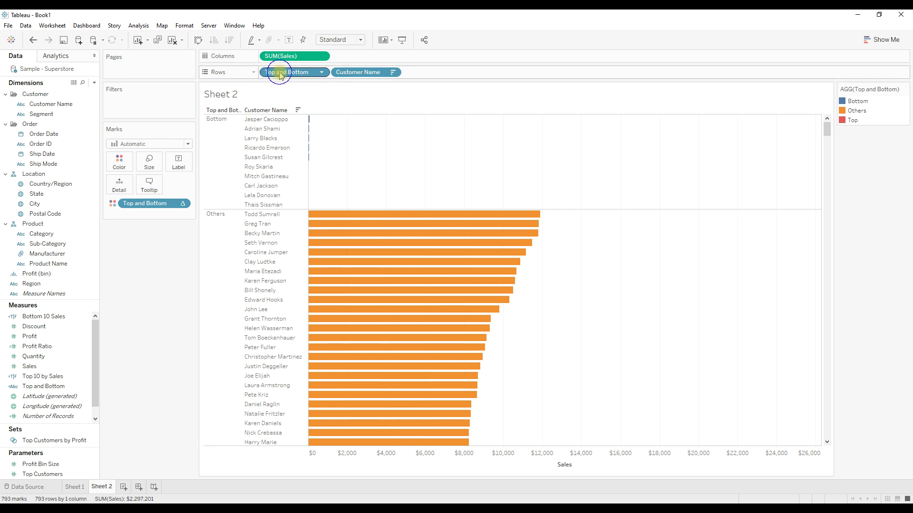
{"action": "right_click", "coordinate": [279, 74]}
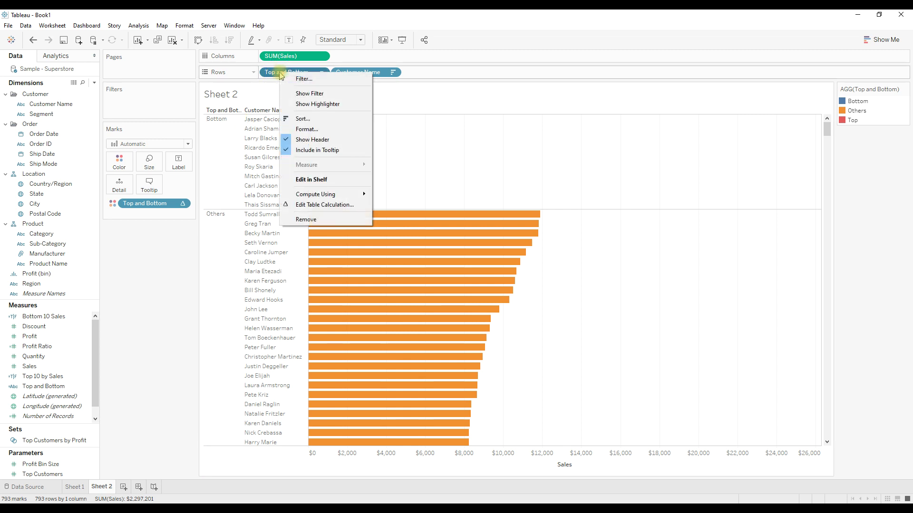
{"action": "left_click", "coordinate": [312, 119]}
{"action": "left_click", "coordinate": [430, 251]}
{"action": "left_click", "coordinate": [415, 266]}
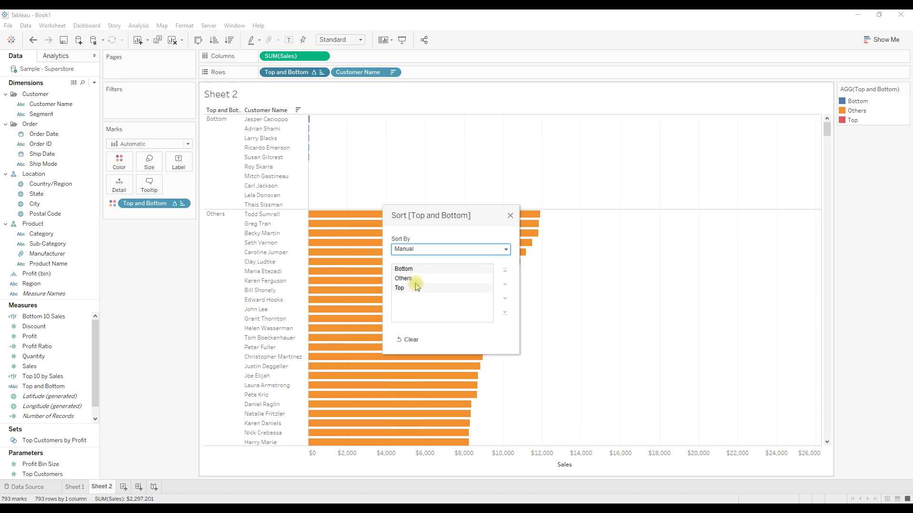
{"action": "left_click", "coordinate": [405, 287]}
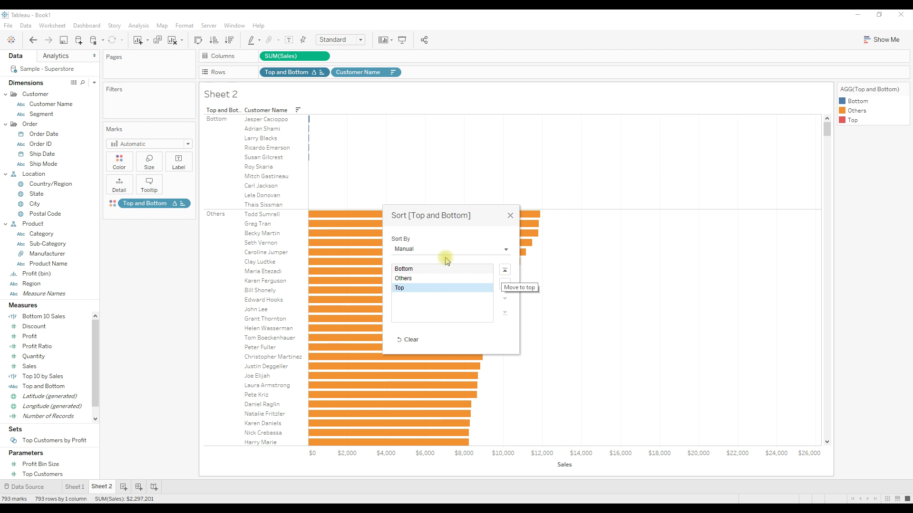
{"action": "left_click", "coordinate": [506, 272]}
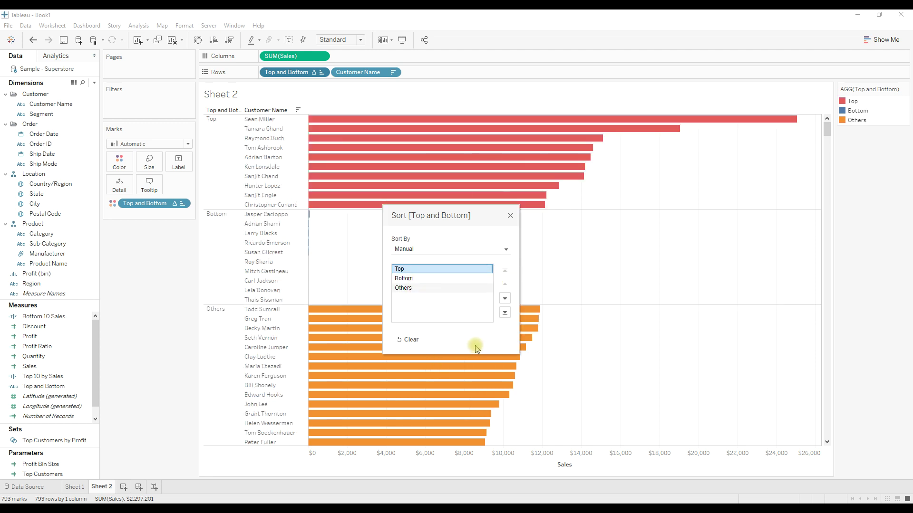
{"action": "left_click", "coordinate": [510, 215]}
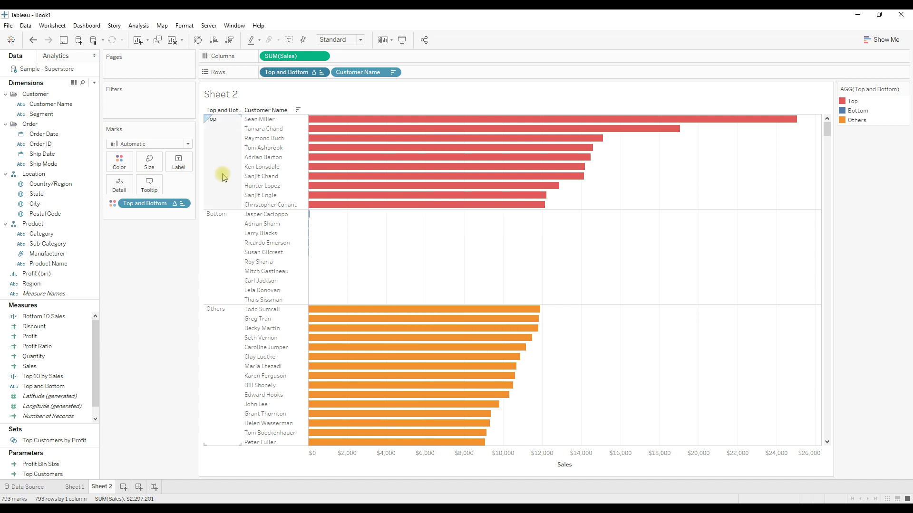
{"action": "left_click", "coordinate": [288, 39]}
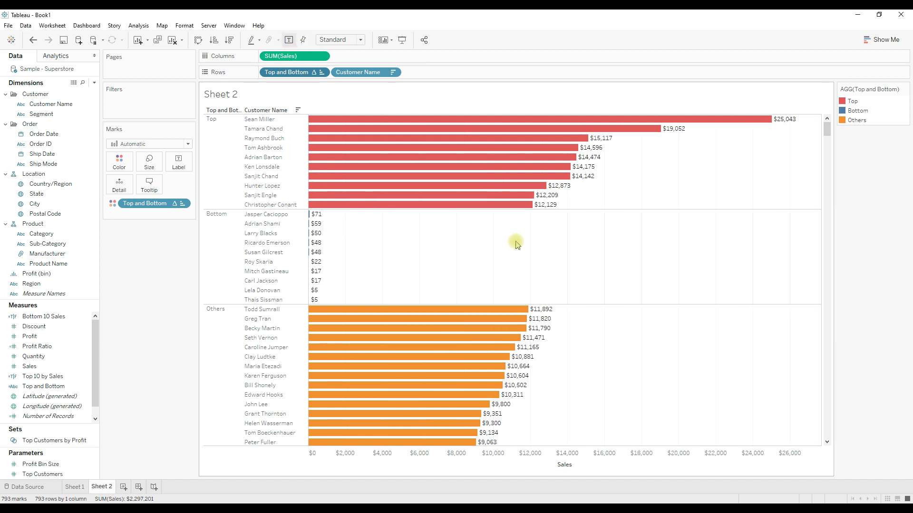